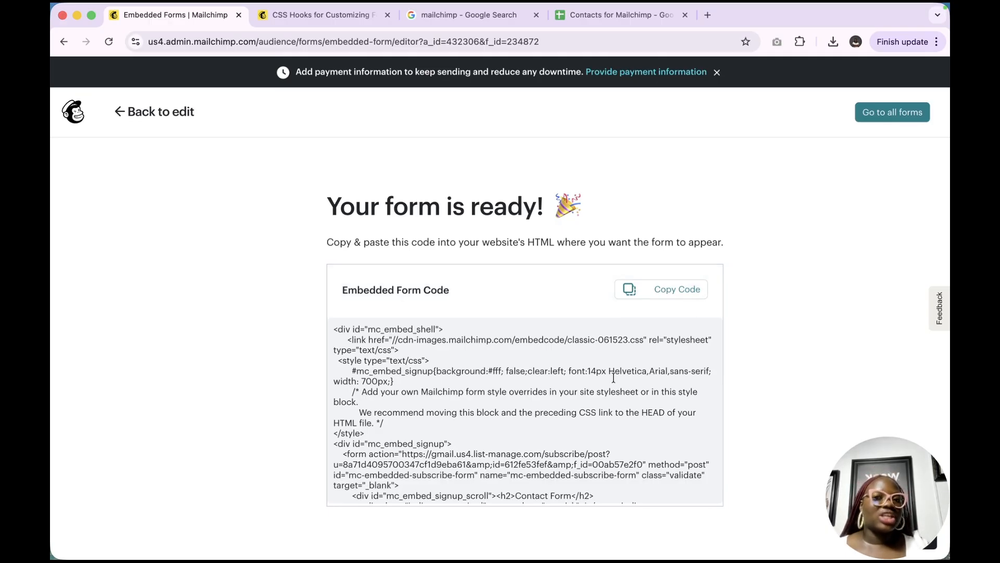
# Scroll through Mailchimp's Embedded Form Code and copy it to the clipboard
pyautogui.scroll(-10, 618, 357)
pyautogui.scroll(-3, 599, 345)
pyautogui.scroll(-10, 599, 345)
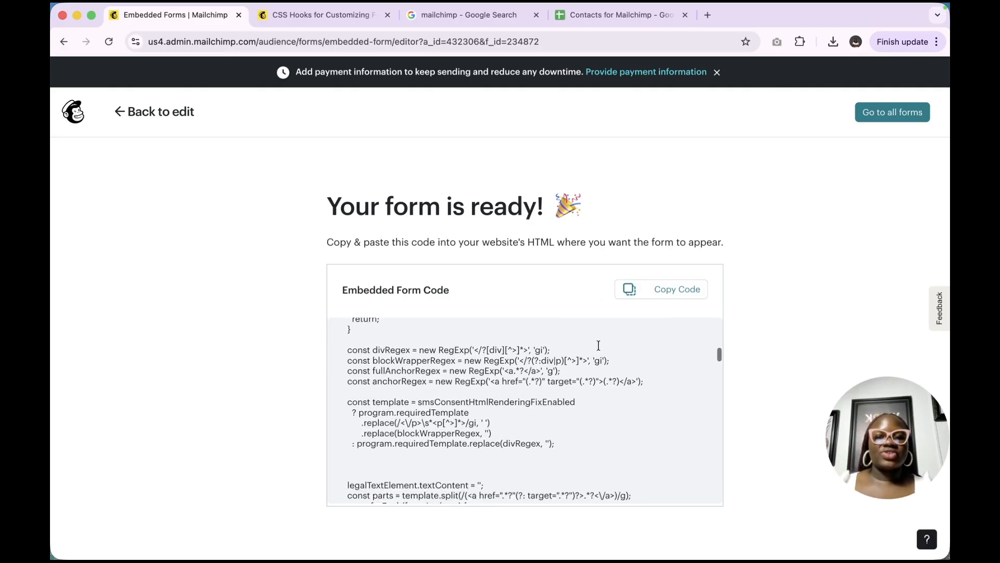
pyautogui.scroll(-15, 599, 345)
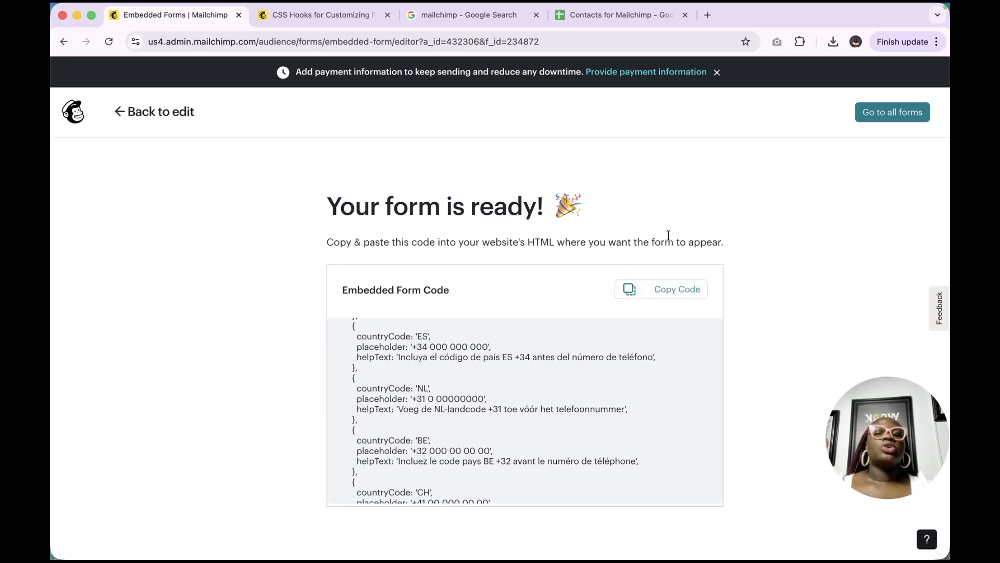
pyautogui.click(668, 289)
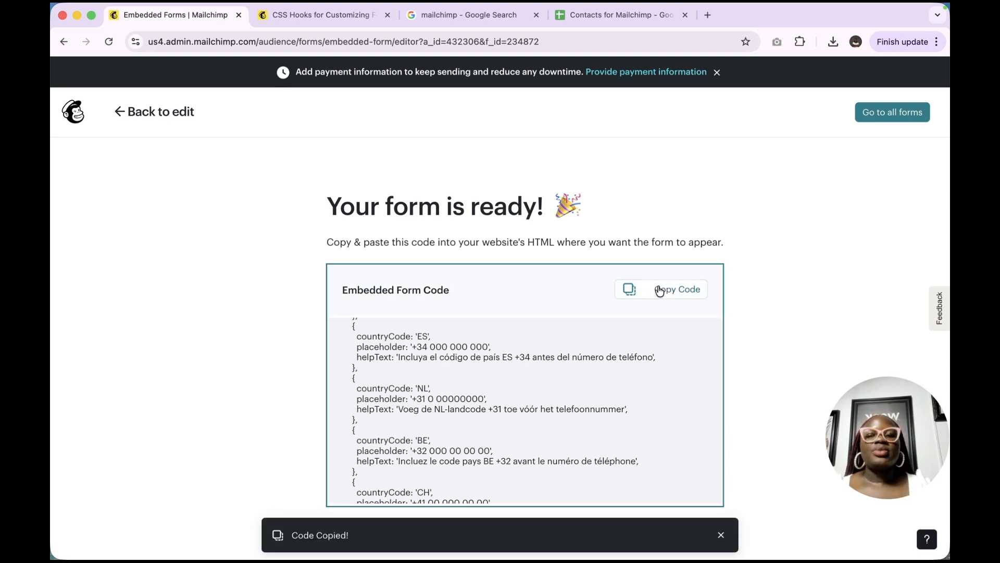
pyautogui.click(524, 361)
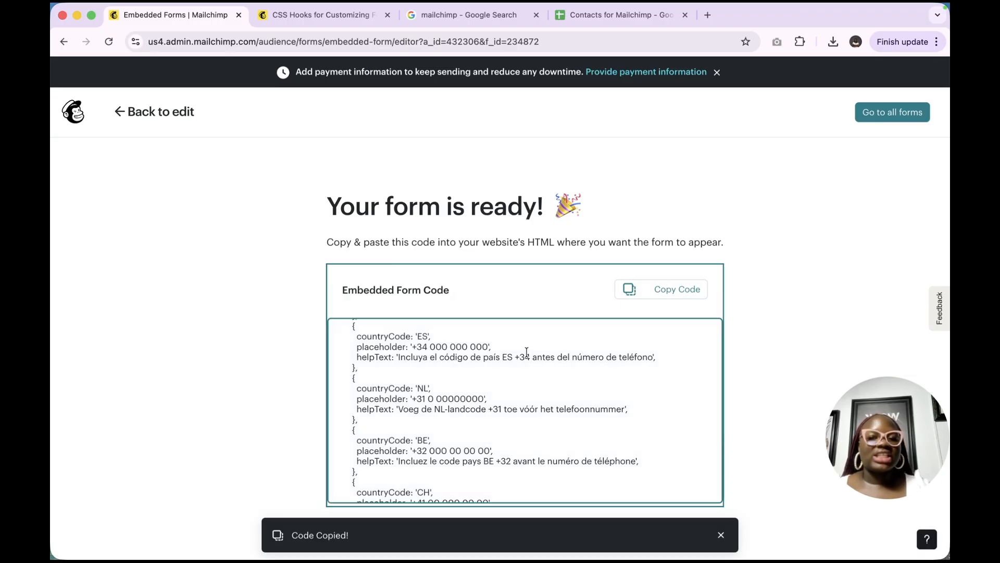
# Minimize Mailchimp, make Zoho Sites full screen, and edit the Get-Started page content
pyautogui.click(77, 16)
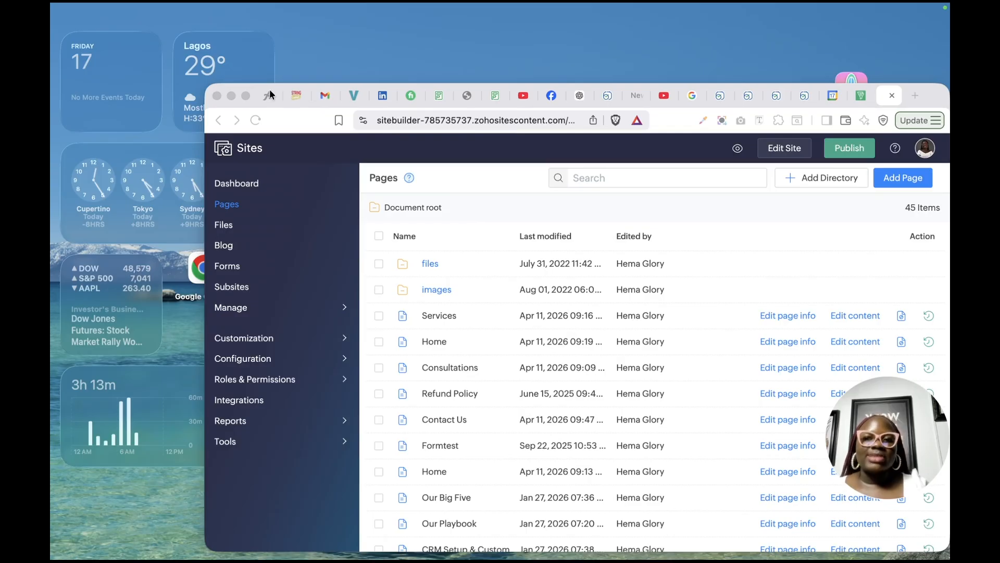
pyautogui.click(246, 96)
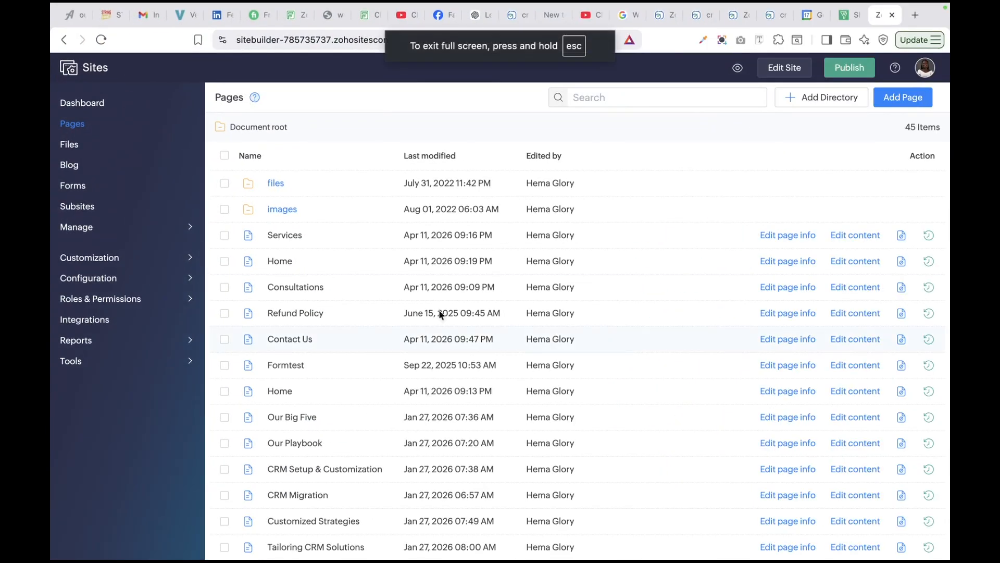
pyautogui.click(844, 261)
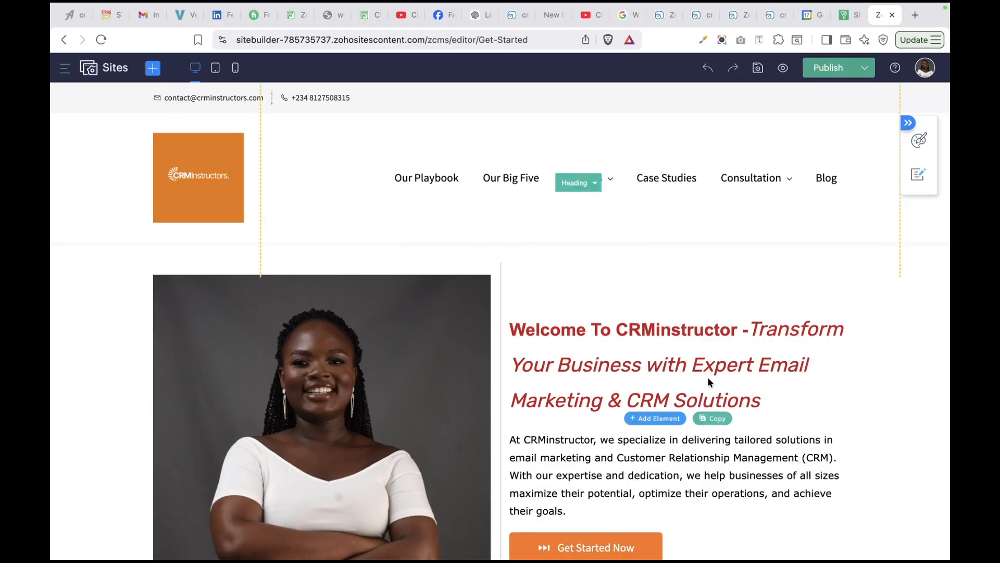
pyautogui.click(636, 360)
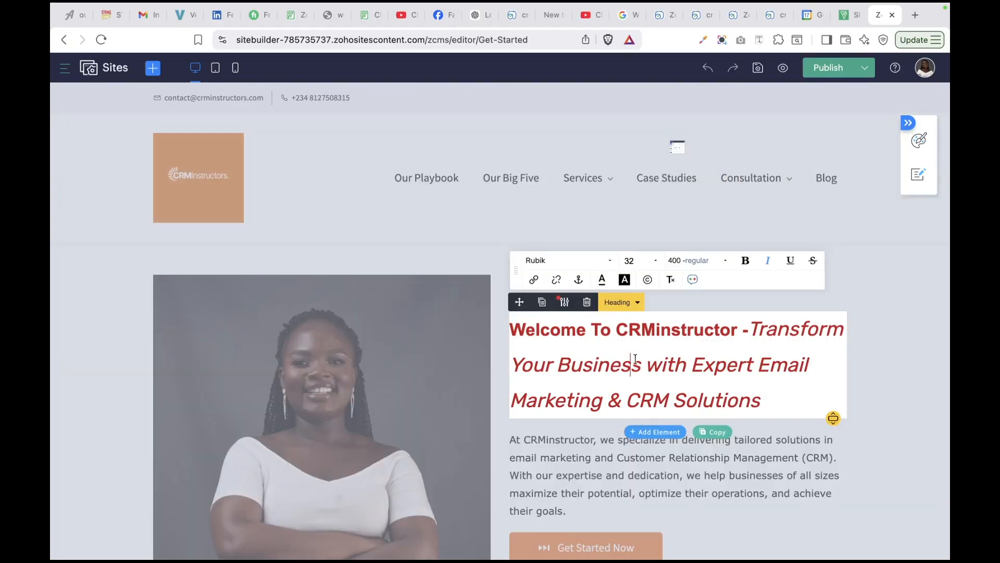
pyautogui.scroll(-14, 637, 360)
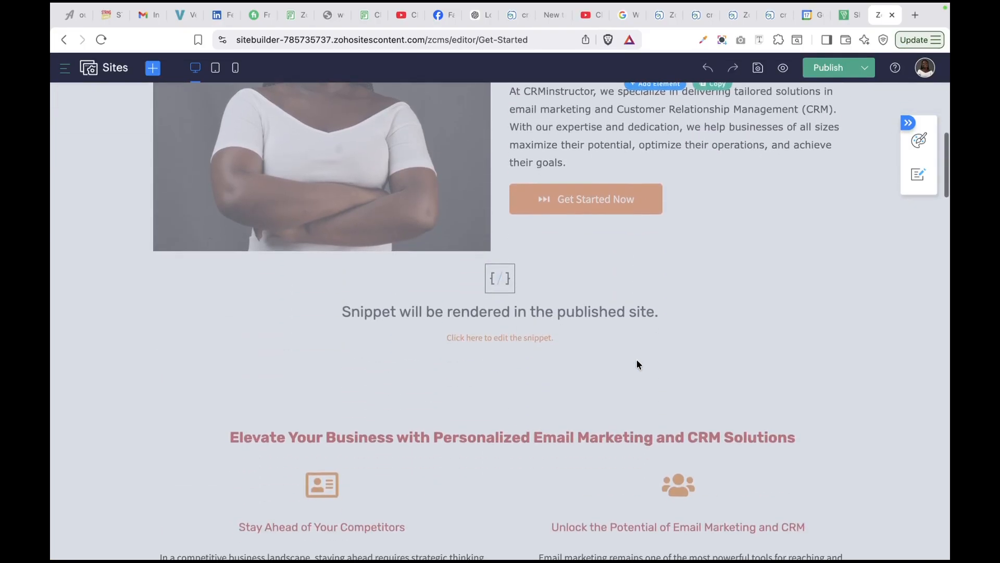
pyautogui.scroll(-8, 636, 360)
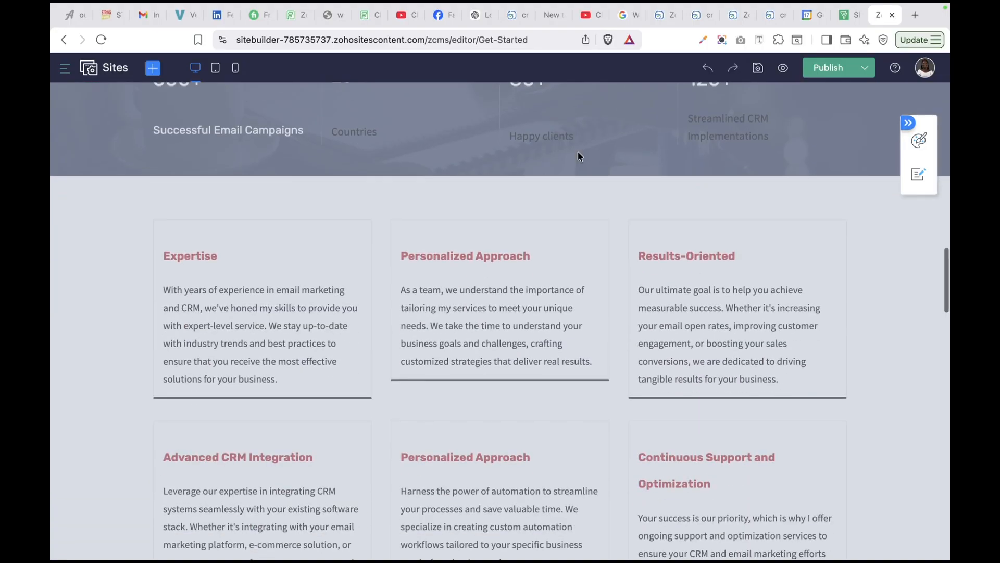
pyautogui.click(552, 205)
pyautogui.scroll(-9, 552, 208)
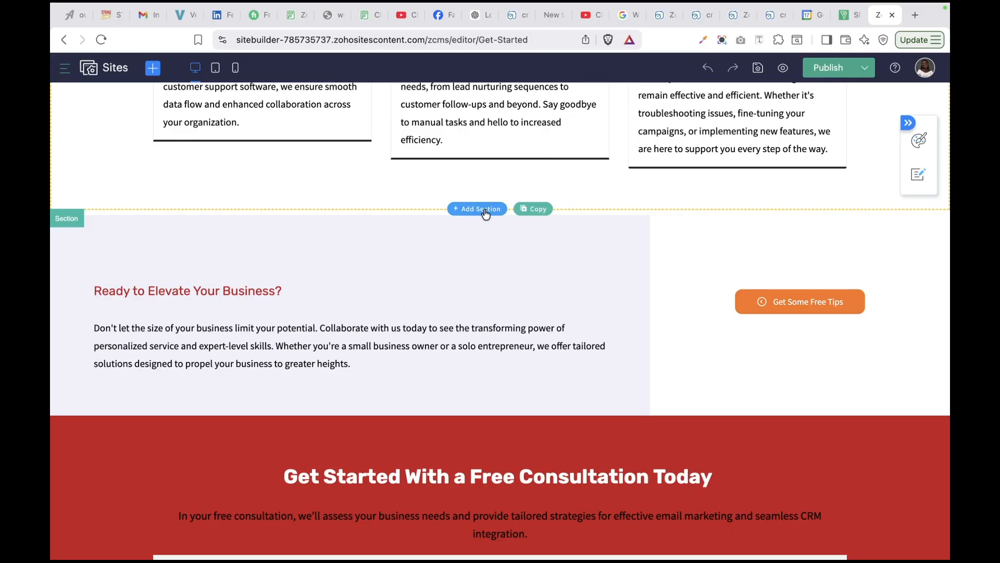
pyautogui.click(496, 209)
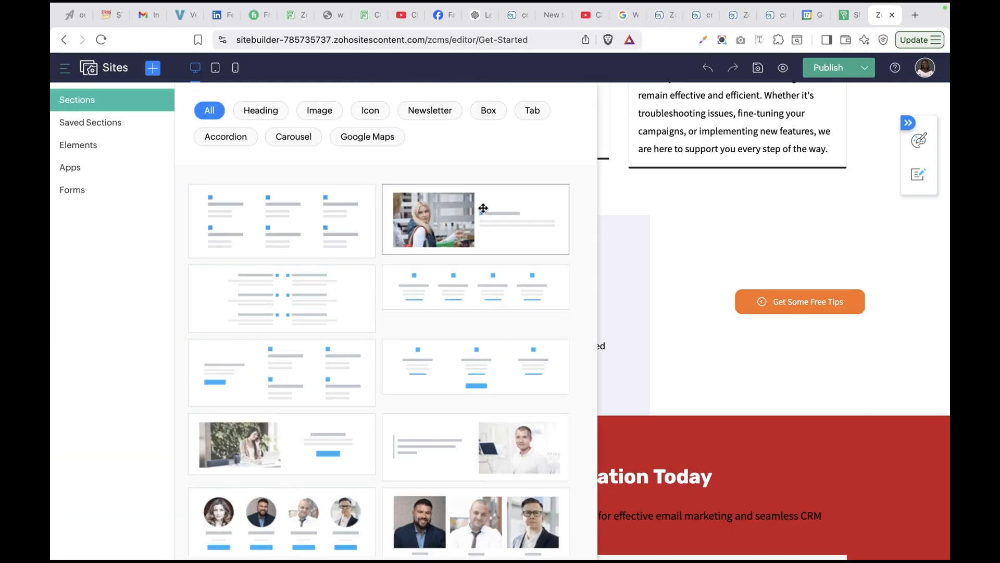
pyautogui.click(702, 222)
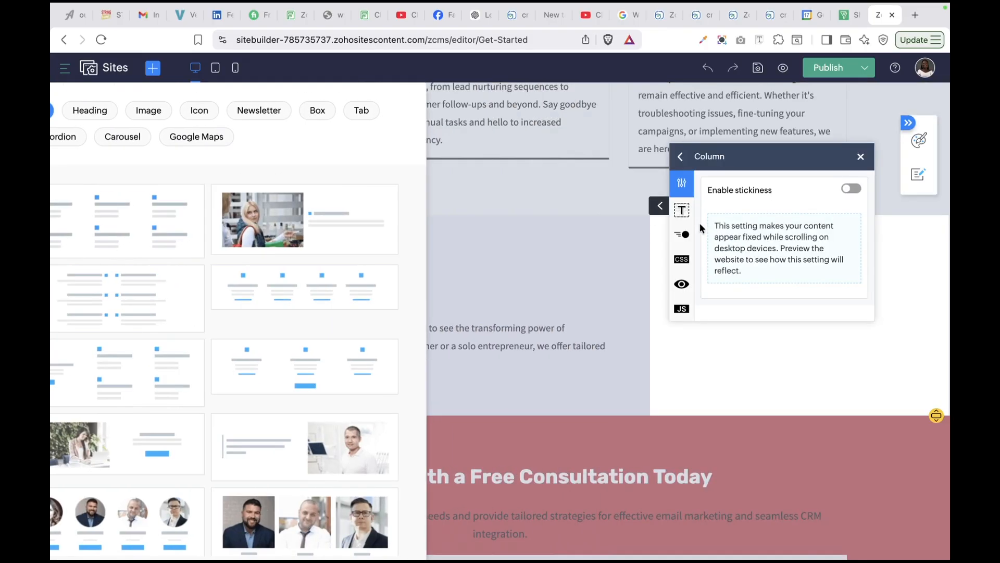
pyautogui.click(531, 255)
pyautogui.scroll(3, 531, 235)
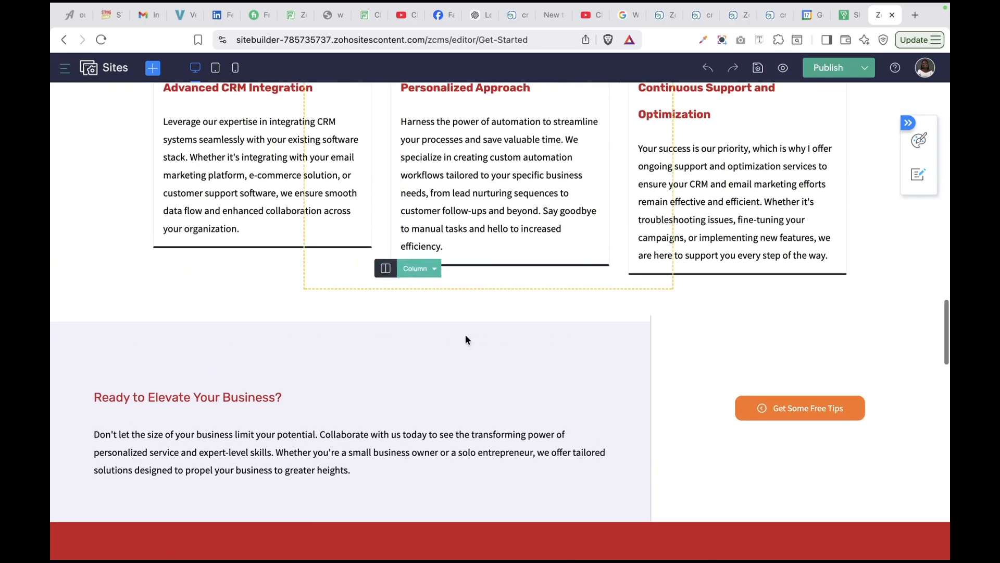
pyautogui.scroll(-5, 465, 405)
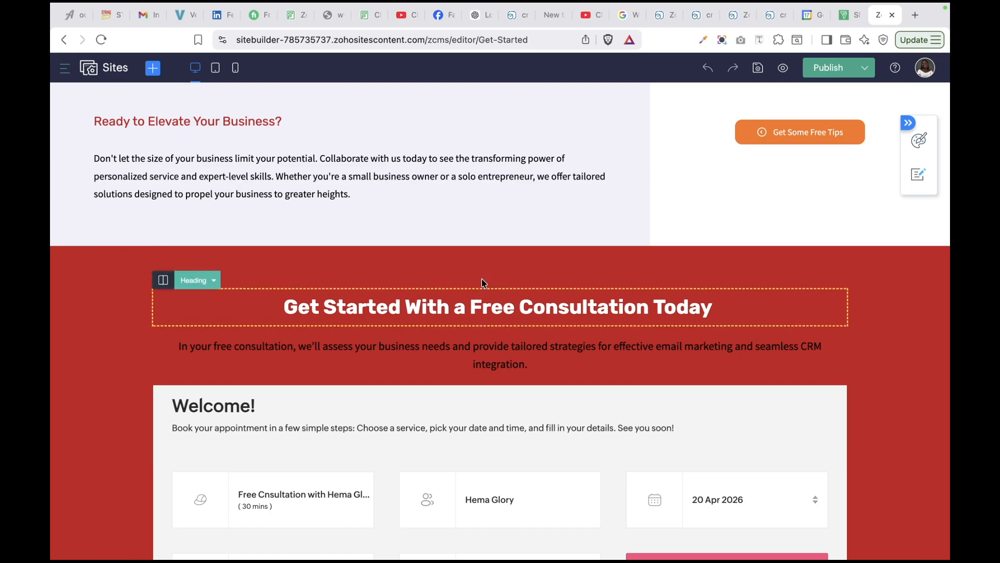
pyautogui.scroll(15, 490, 250)
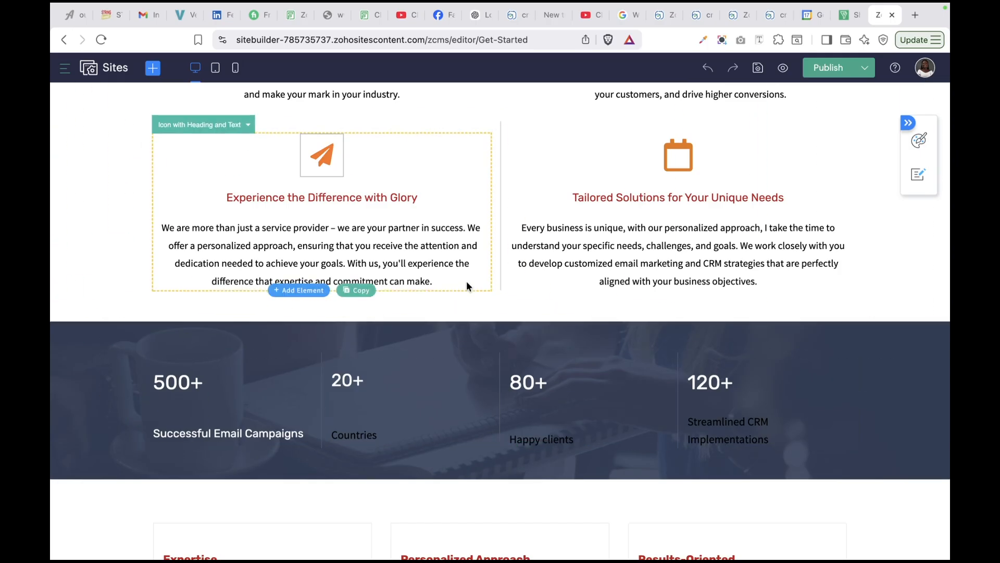
pyautogui.scroll(12, 467, 280)
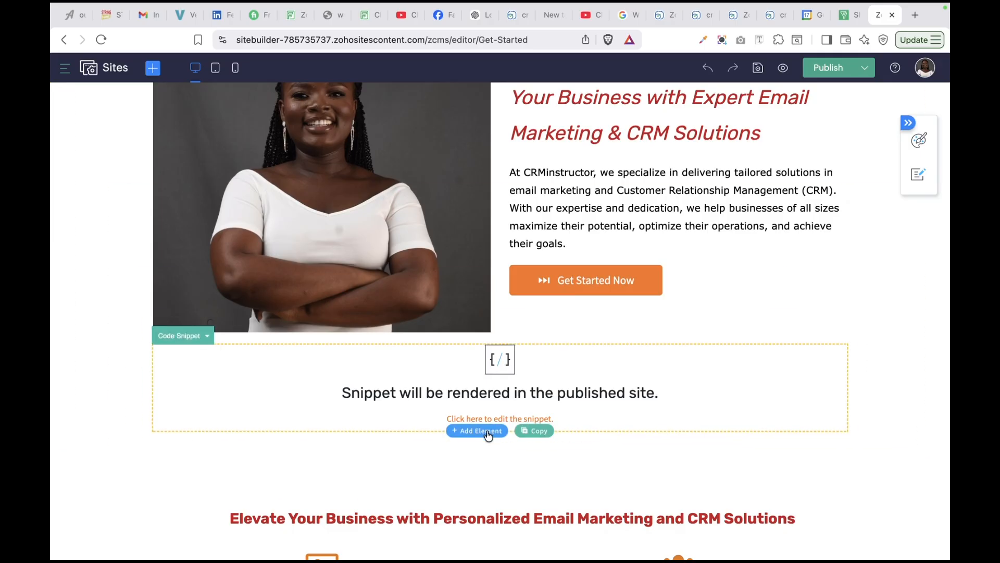
# Delete the old Code Snippet element beneath the hero section, leaving an empty column
pyautogui.click(488, 431)
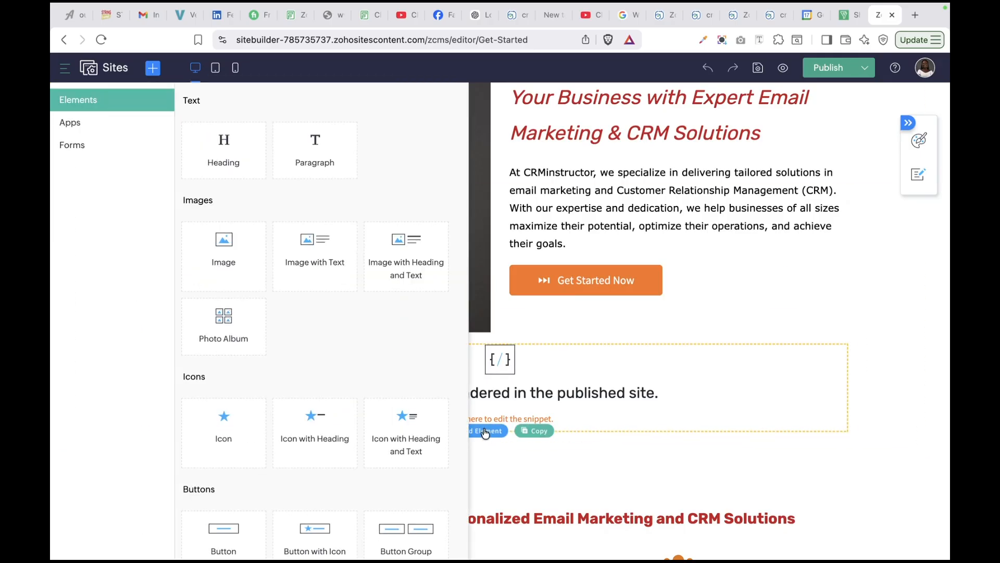
pyautogui.click(687, 397)
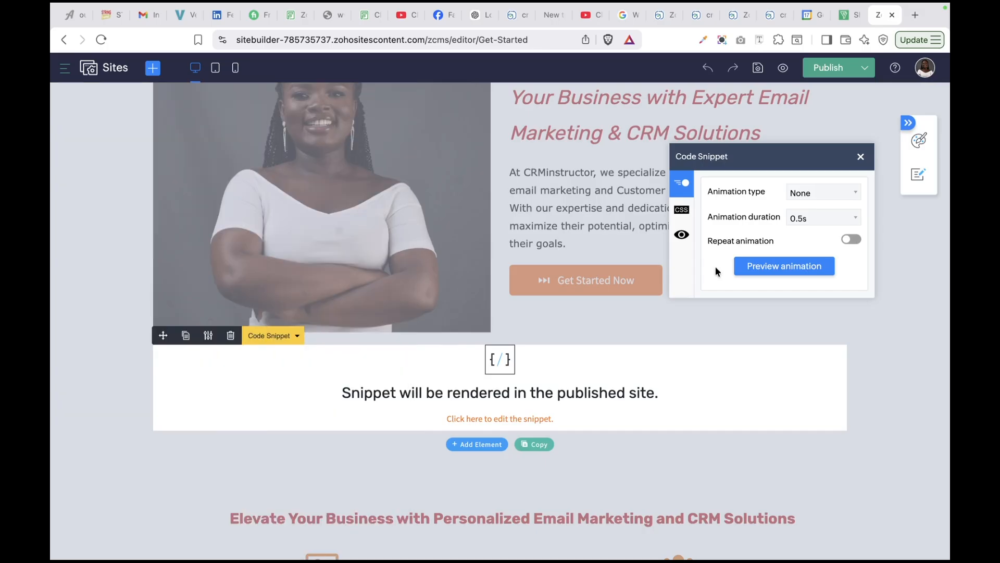
pyautogui.click(230, 335)
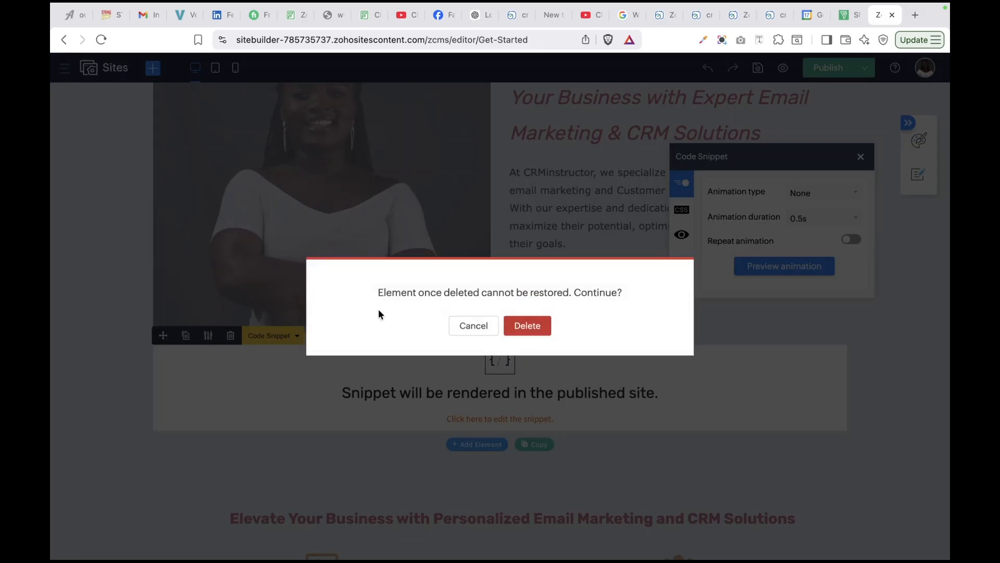
pyautogui.click(531, 324)
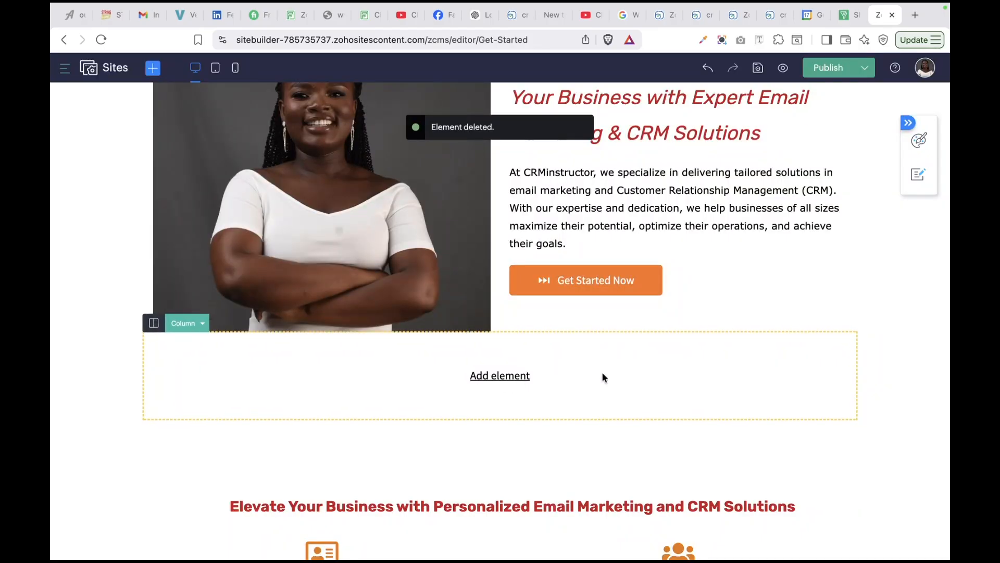
pyautogui.click(479, 383)
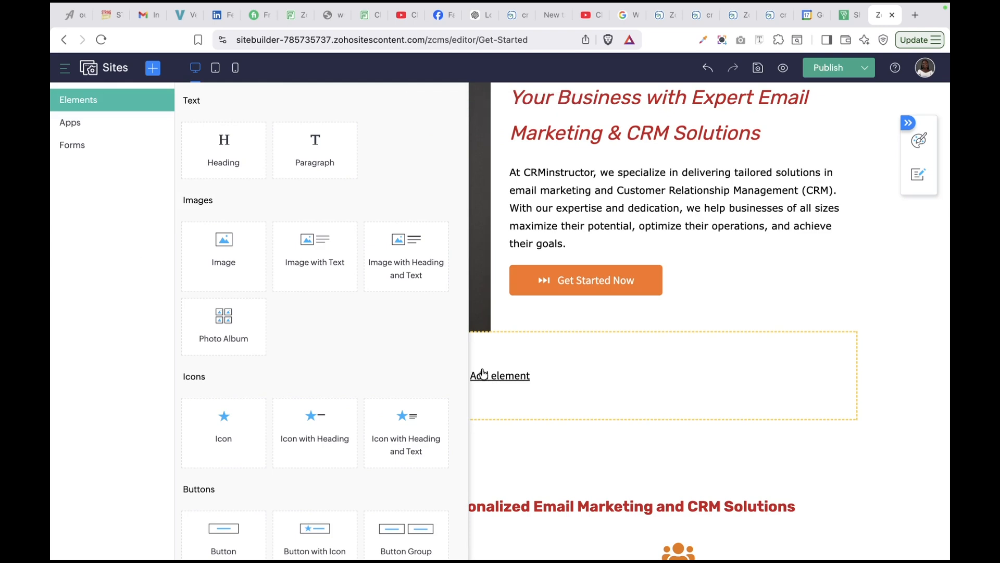
# Drag the Code Snippet tile from the Elements panel's Others section into the empty column
pyautogui.scroll(-6, 361, 359)
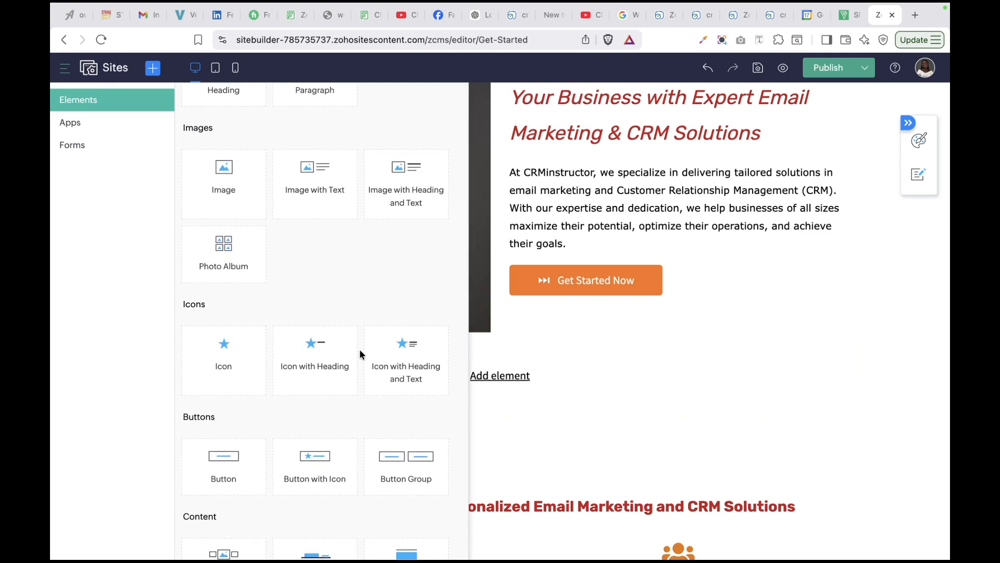
pyautogui.scroll(-8, 361, 355)
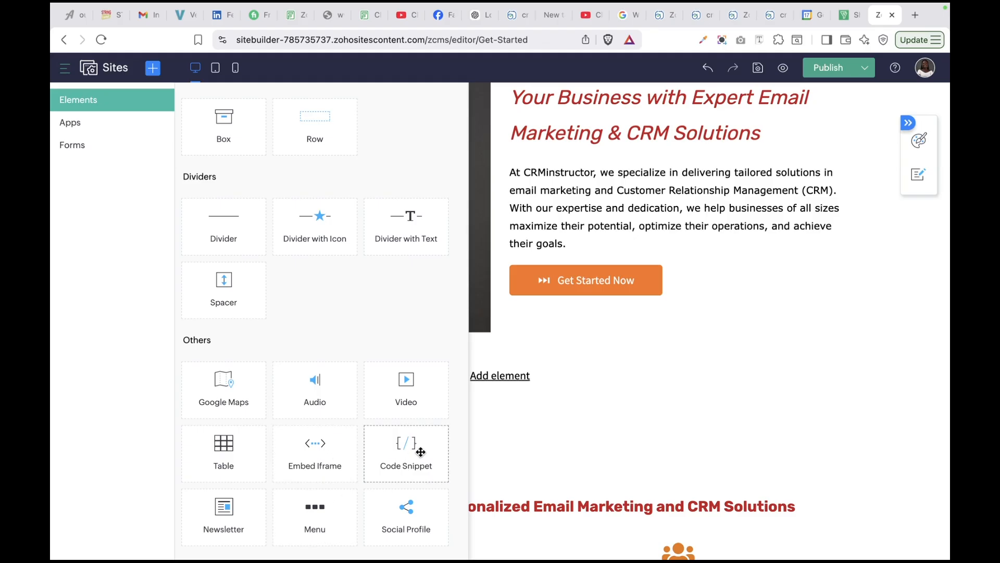
pyautogui.moveTo(421, 449); pyautogui.dragTo(546, 385)
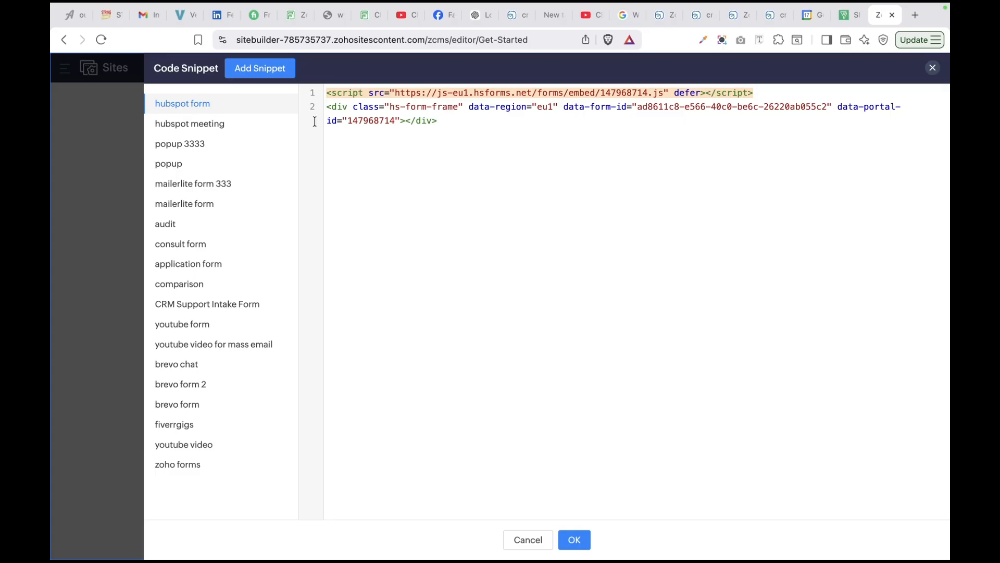
# Create a snippet named 'mailchimp form', paste the Mailchimp embed code into it, and save
pyautogui.click(267, 75)
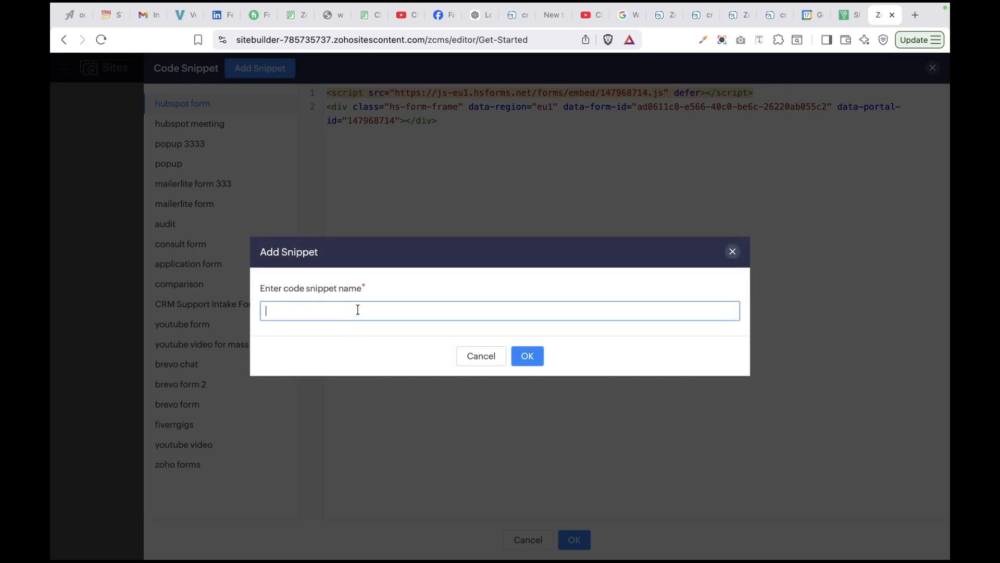
pyautogui.write('mailchimp form')
pyautogui.click(526, 358)
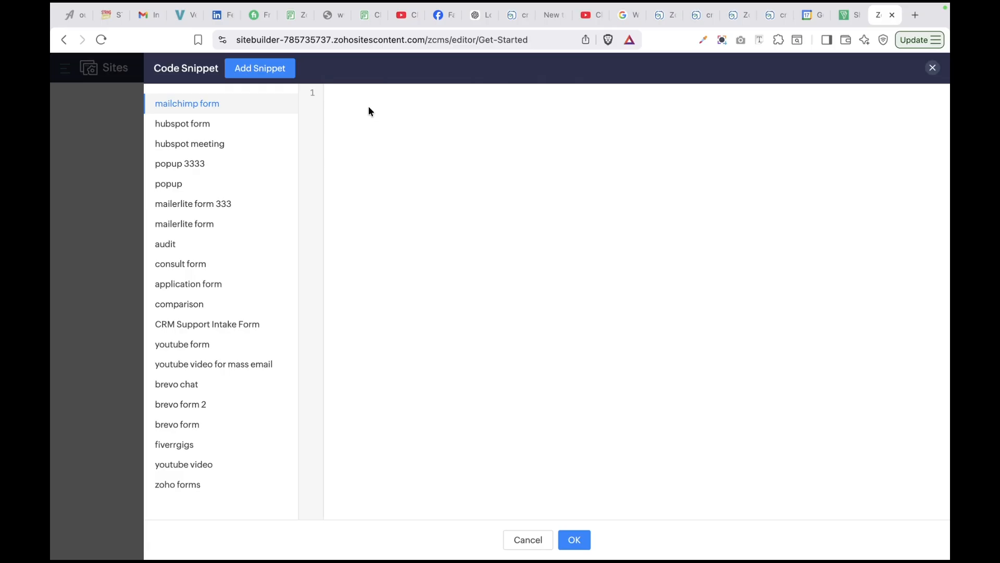
pyautogui.press('super+v')
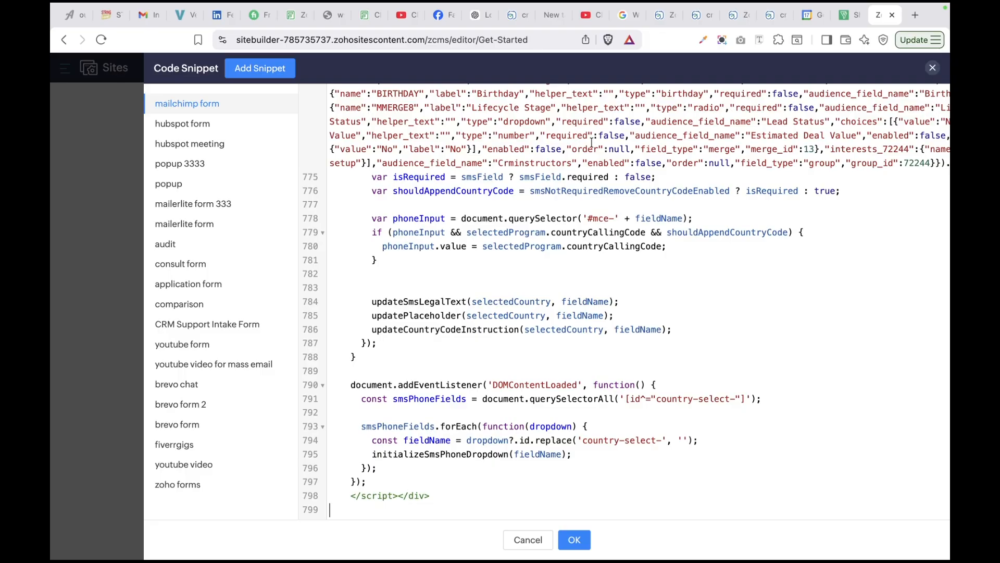
pyautogui.scroll(15, 591, 142)
pyautogui.scroll(20, 592, 143)
pyautogui.scroll(7, 591, 142)
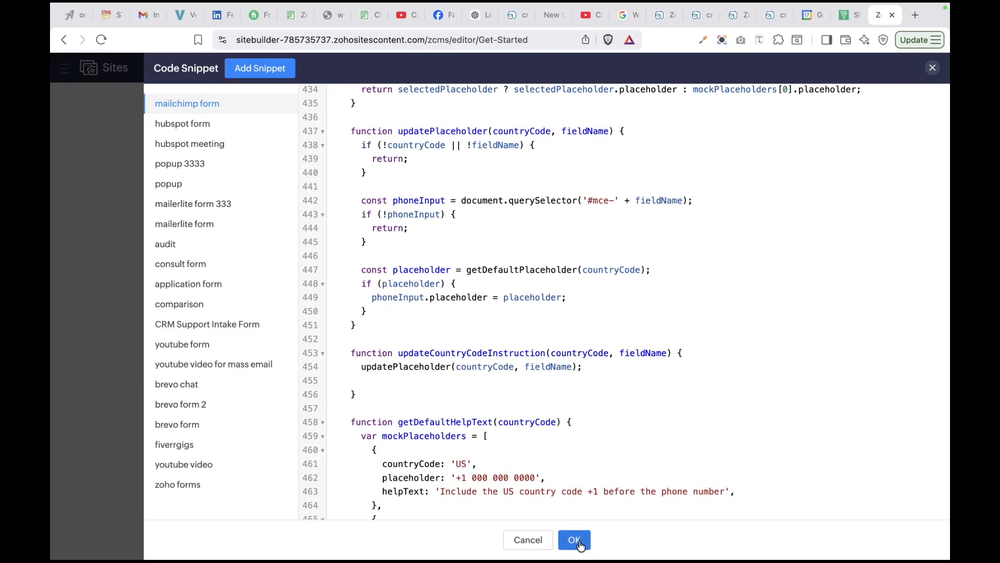
pyautogui.click(575, 540)
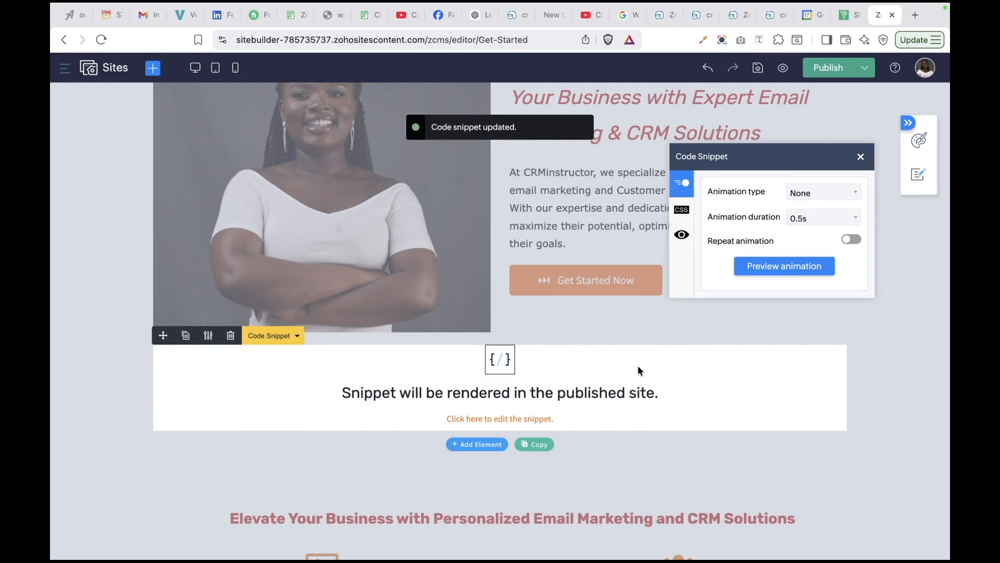
pyautogui.click(819, 73)
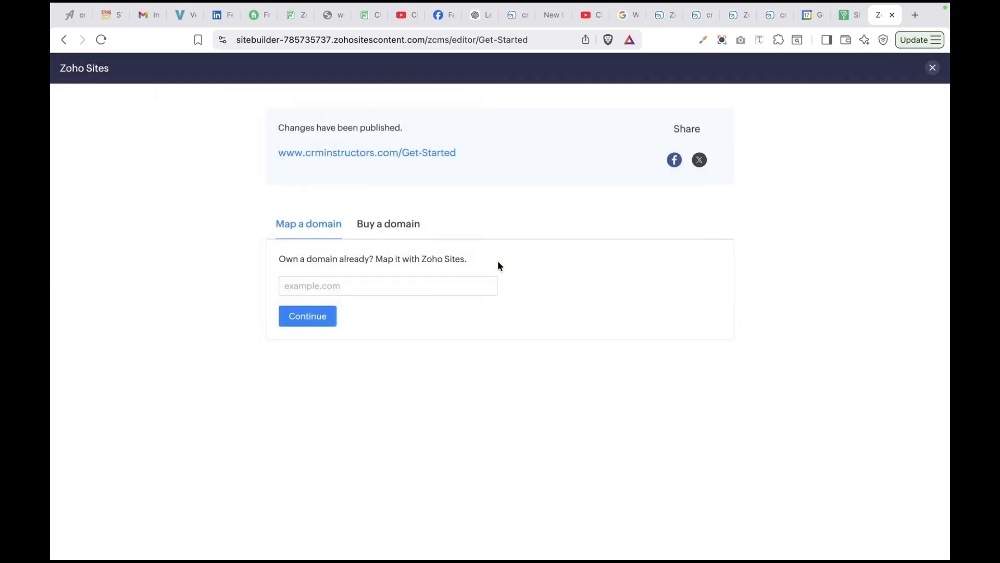
pyautogui.click(415, 153)
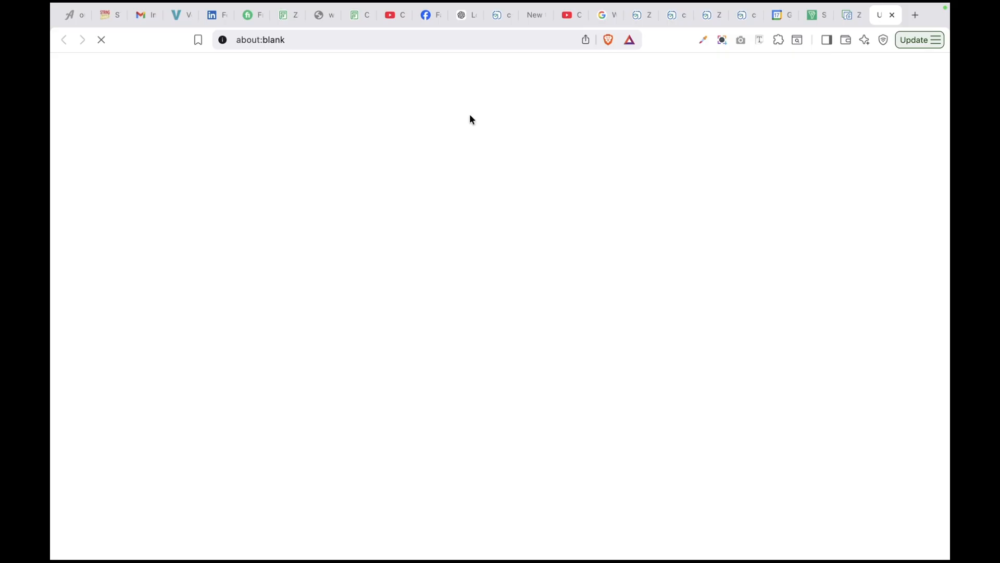
# Scroll the live page to the Contact Form and check the 'How did you hear about us?' choices
pyautogui.scroll(-5, 558, 446)
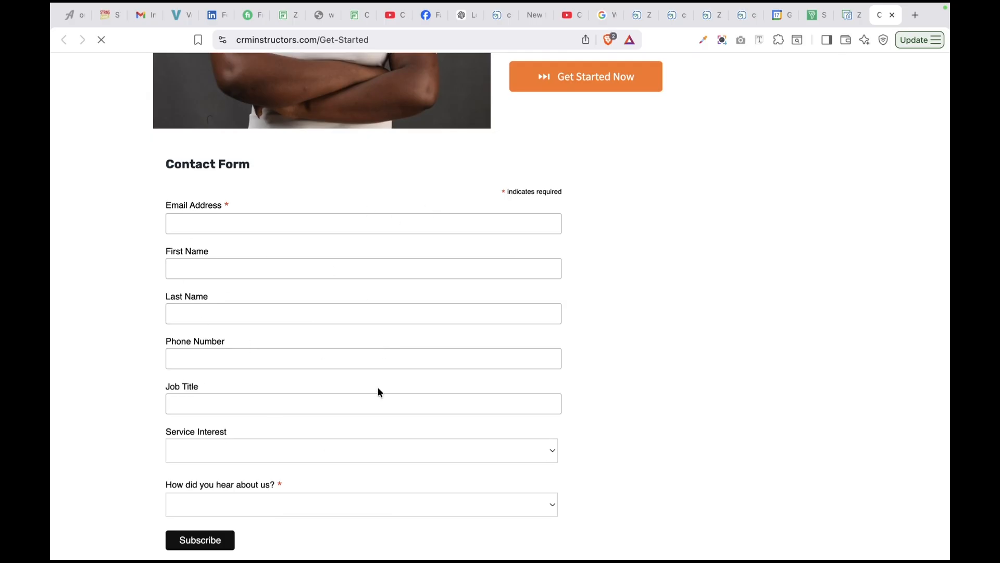
pyautogui.scroll(-1, 377, 387)
pyautogui.scroll(-2, 378, 388)
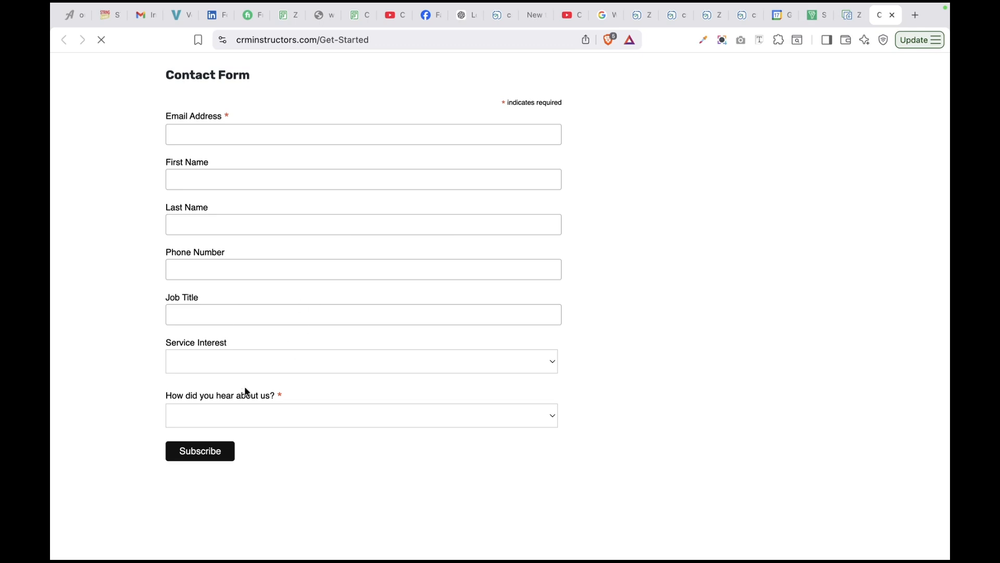
pyautogui.click(278, 392)
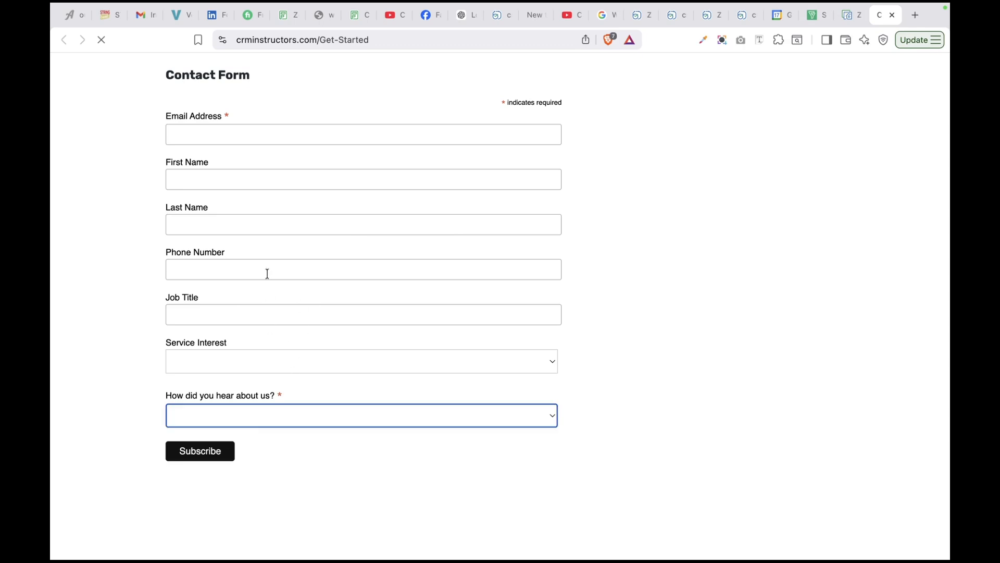
pyautogui.click(259, 420)
pyautogui.click(291, 363)
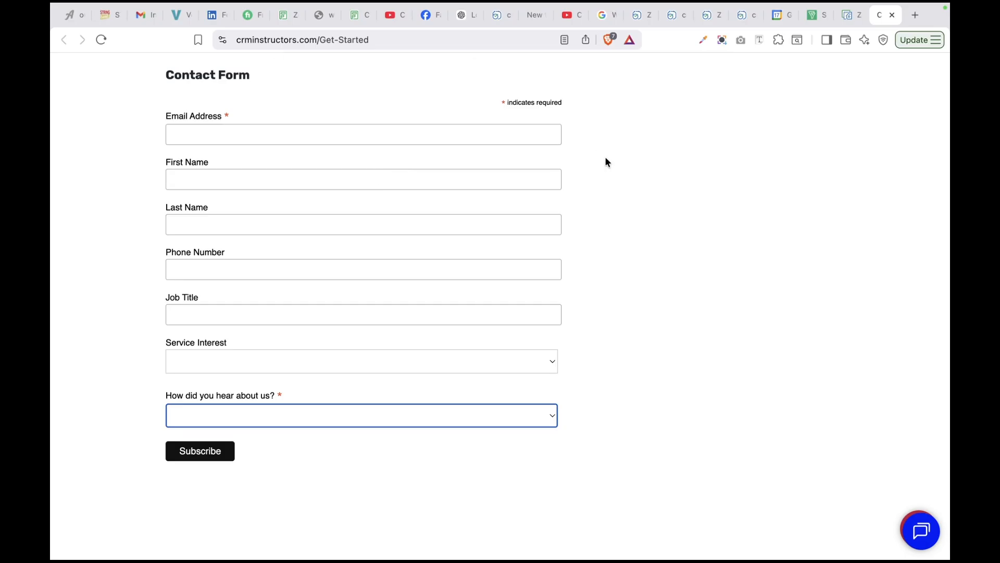
pyautogui.scroll(3, 605, 156)
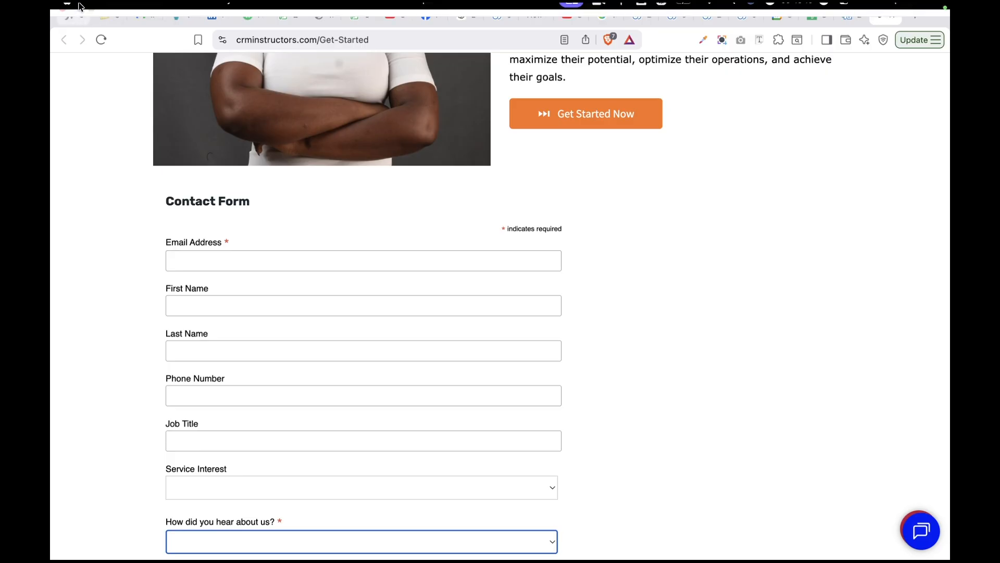
# Exit full screen and minimize the Mailchimp window so the live site shows in front
pyautogui.click(92, 32)
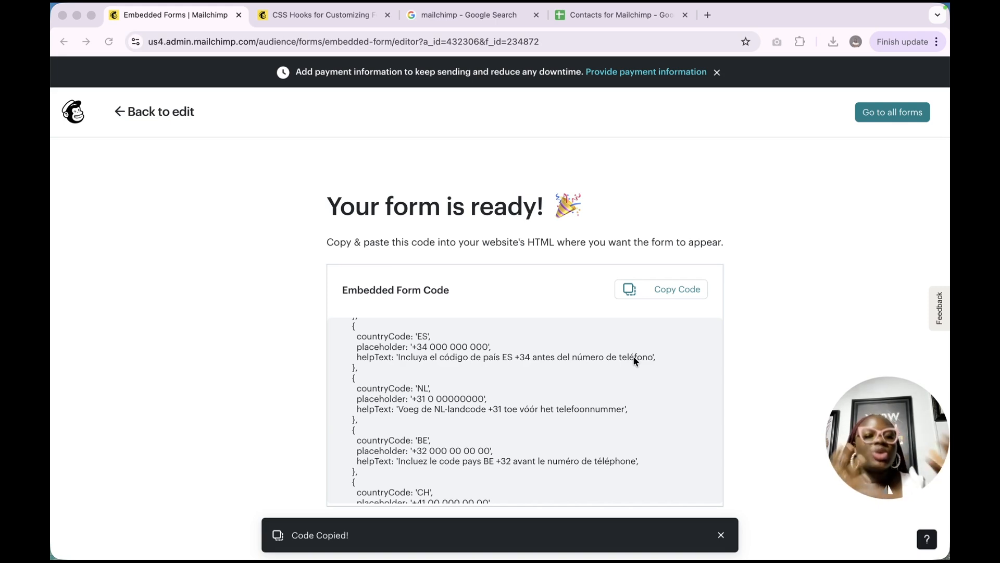
pyautogui.click(77, 16)
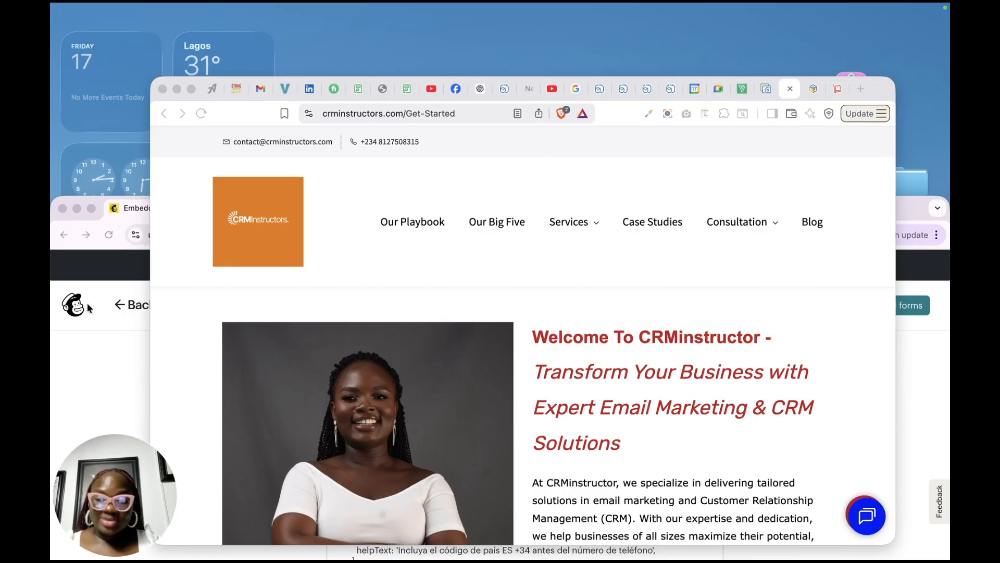
# Bring the live Get-Started site window to the front and scroll to the Contact Form
pyautogui.click(98, 341)
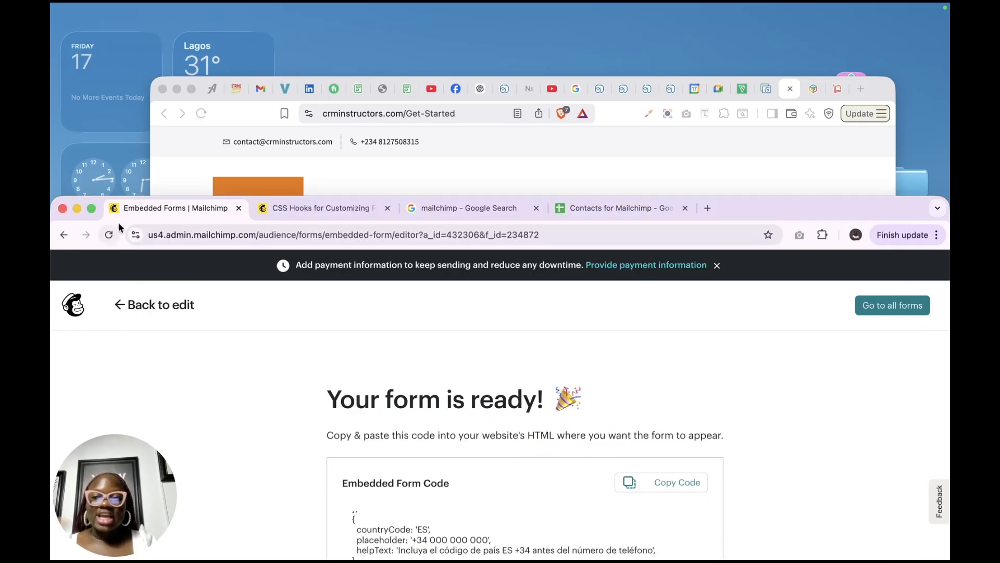
pyautogui.click(542, 135)
pyautogui.scroll(-10, 430, 374)
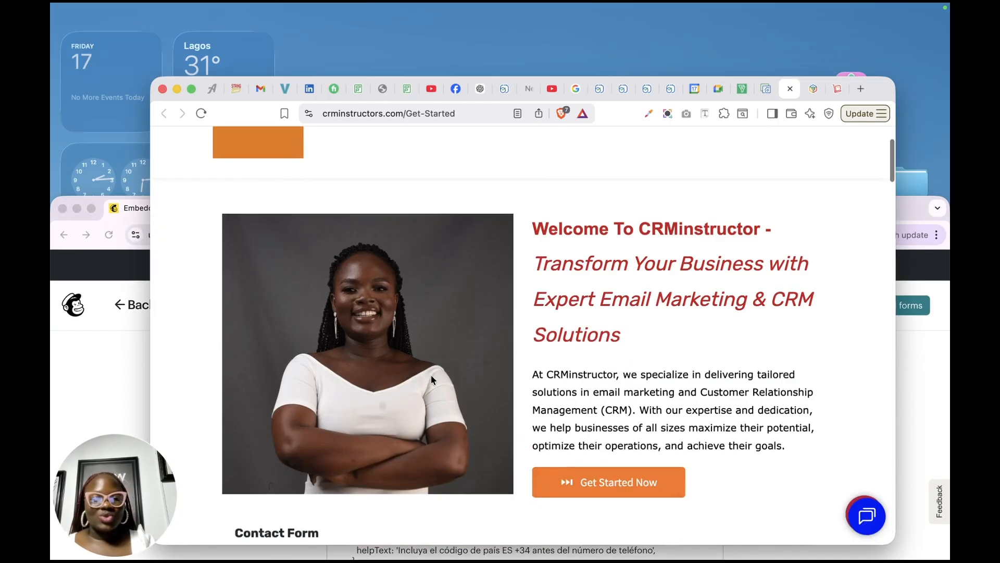
pyautogui.scroll(5, 430, 374)
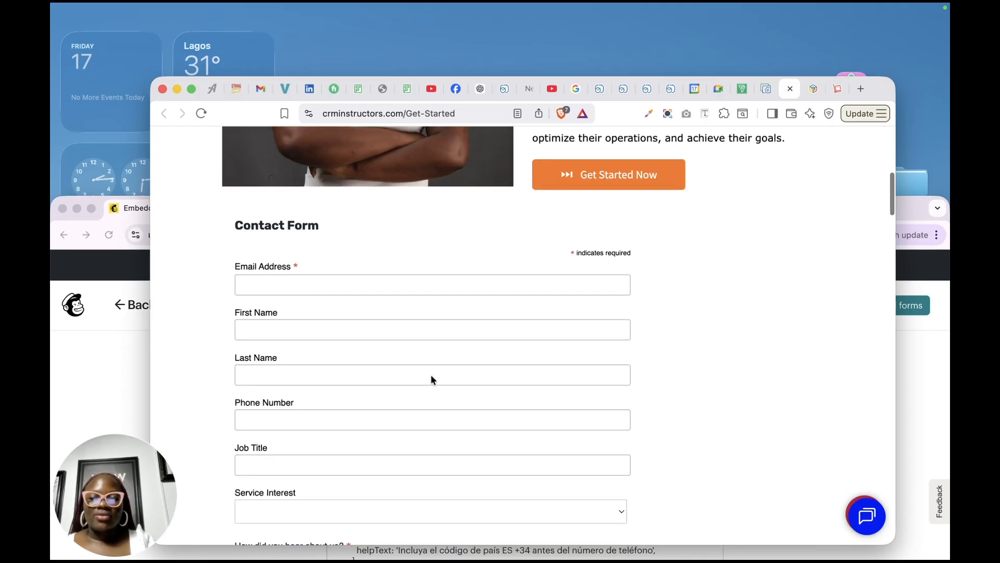
pyautogui.scroll(-1, 431, 375)
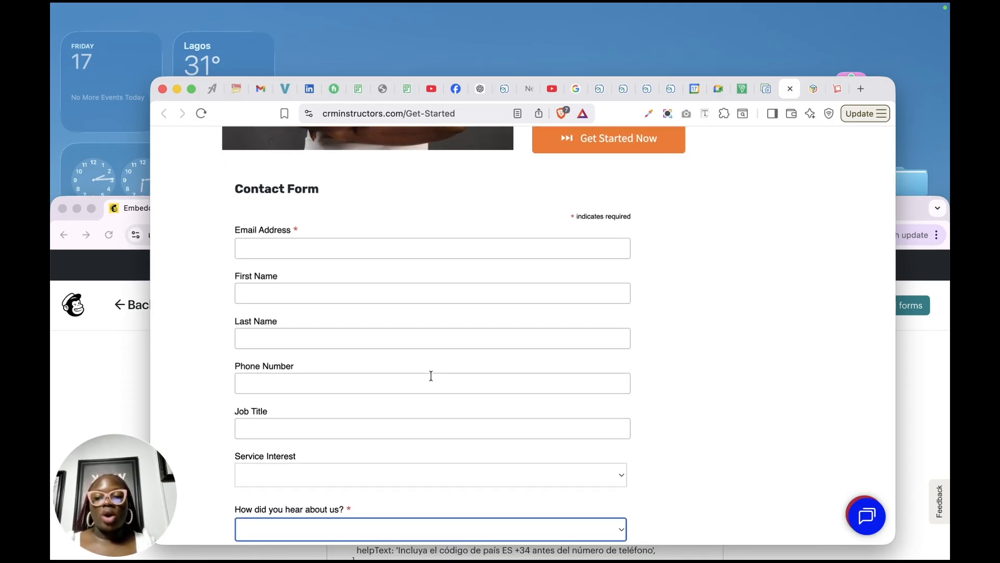
pyautogui.scroll(-8, 431, 375)
# Enter a test email and details, with Manager, CRM Audit and Referral, then Subscribe
pyautogui.click(384, 152)
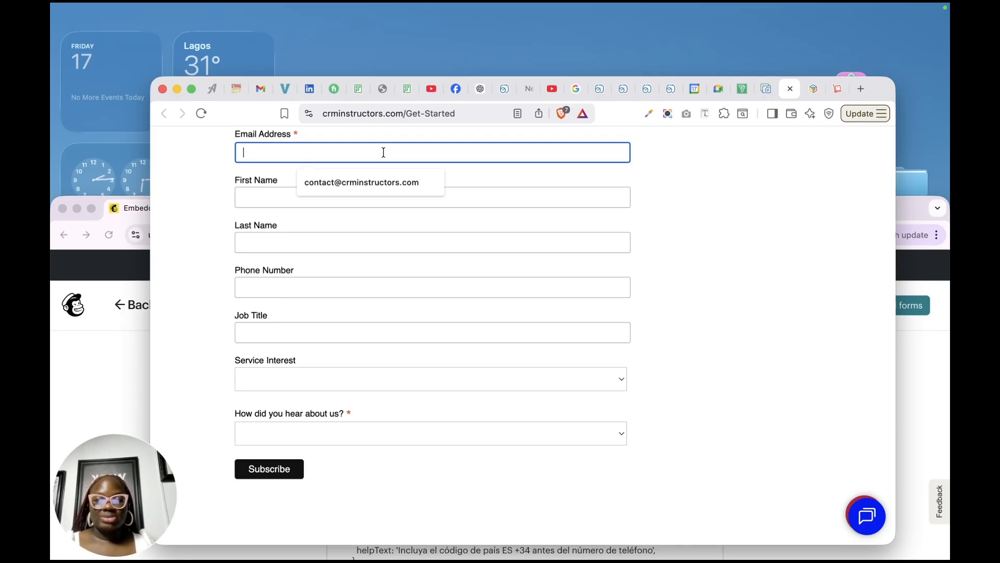
pyautogui.scroll(1, 404, 203)
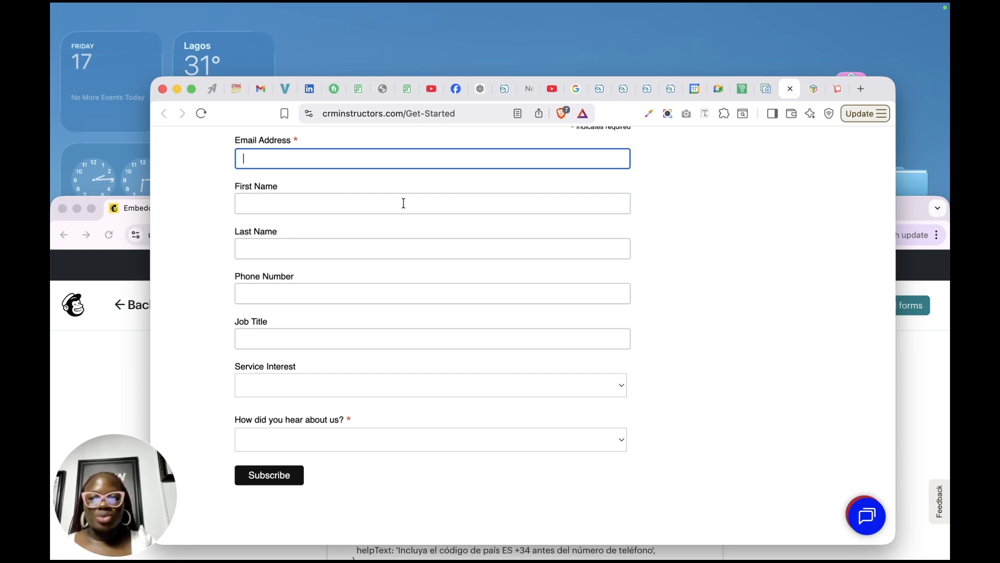
pyautogui.scroll(1, 404, 204)
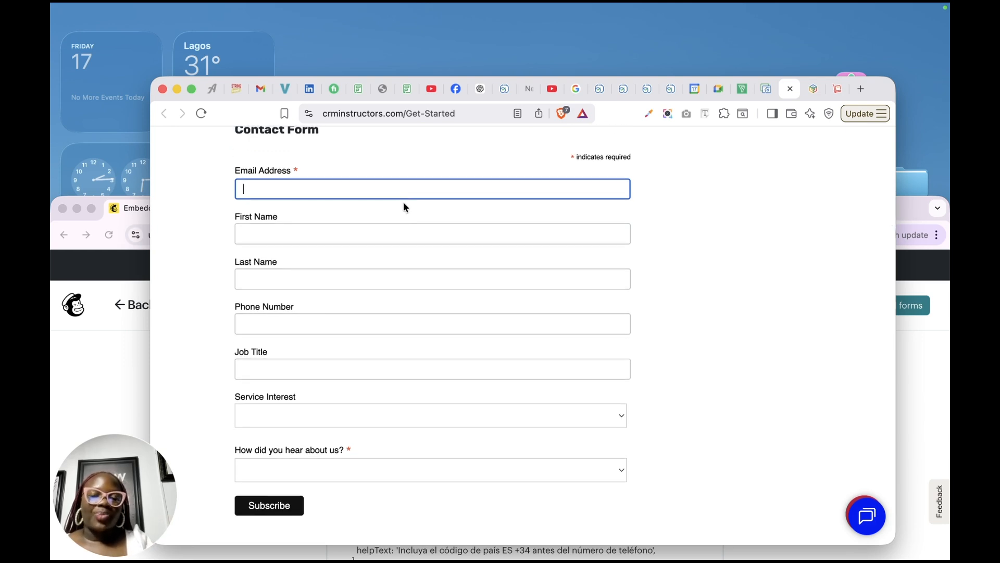
pyautogui.click(357, 186)
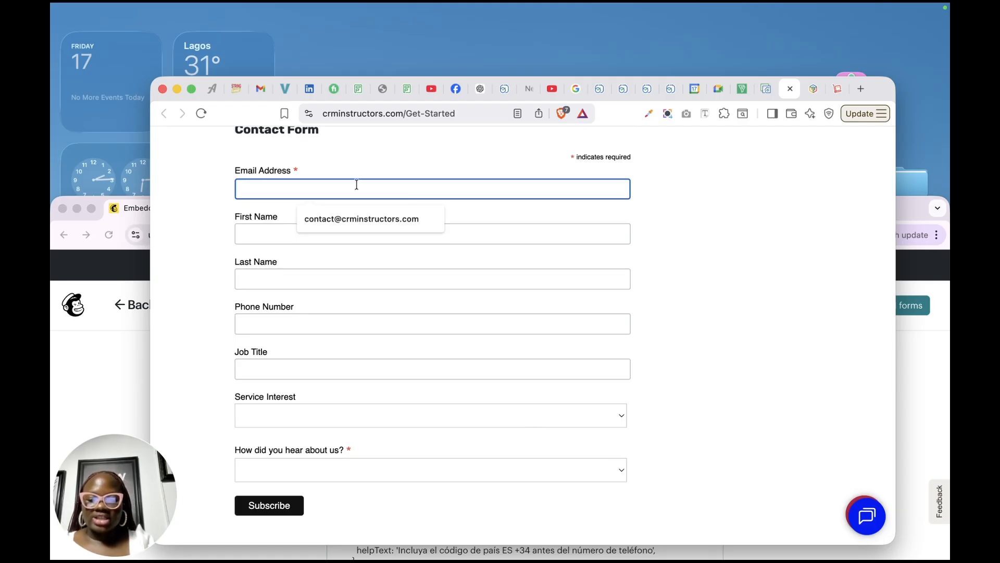
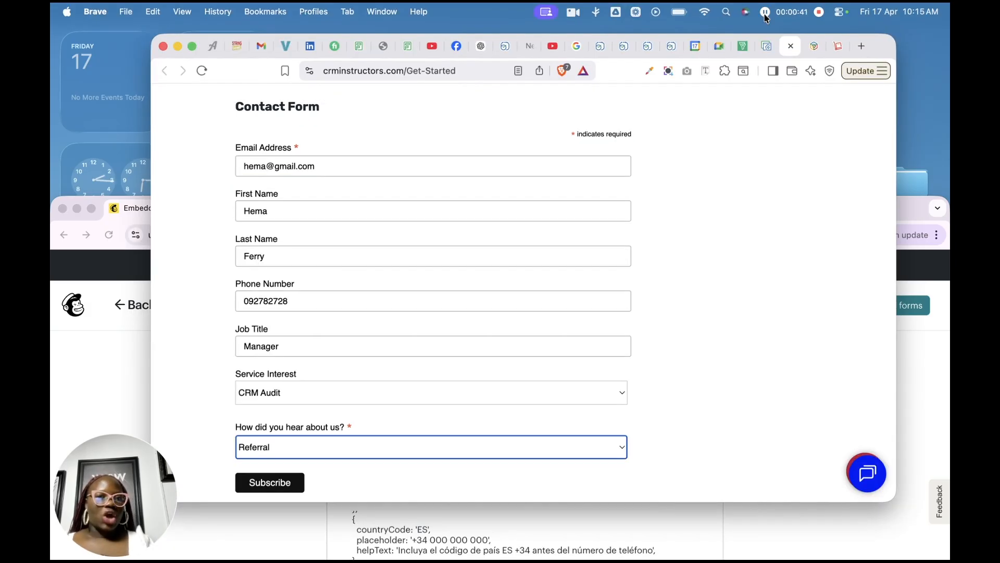
pyautogui.scroll(3, 605, 316)
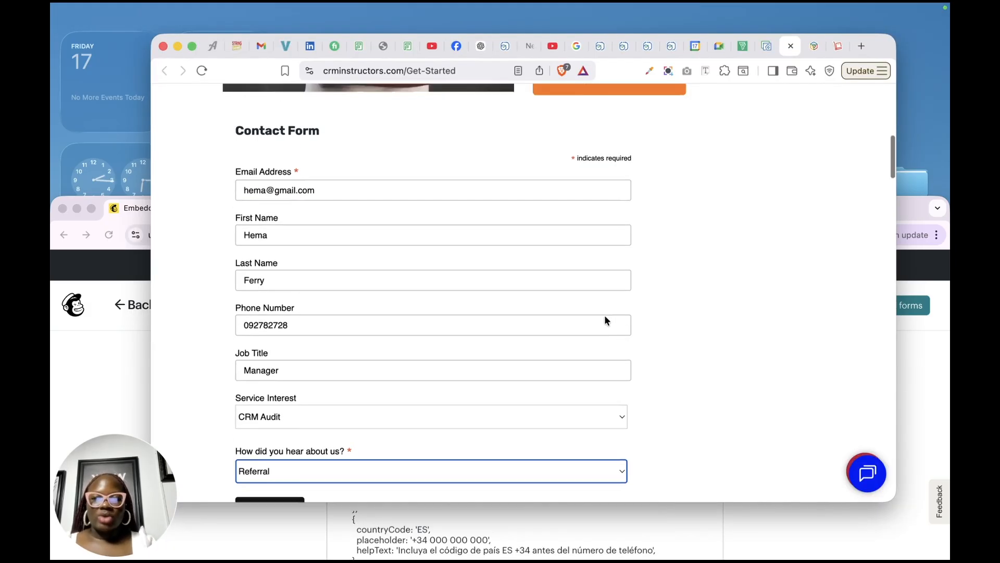
pyautogui.scroll(-5, 605, 316)
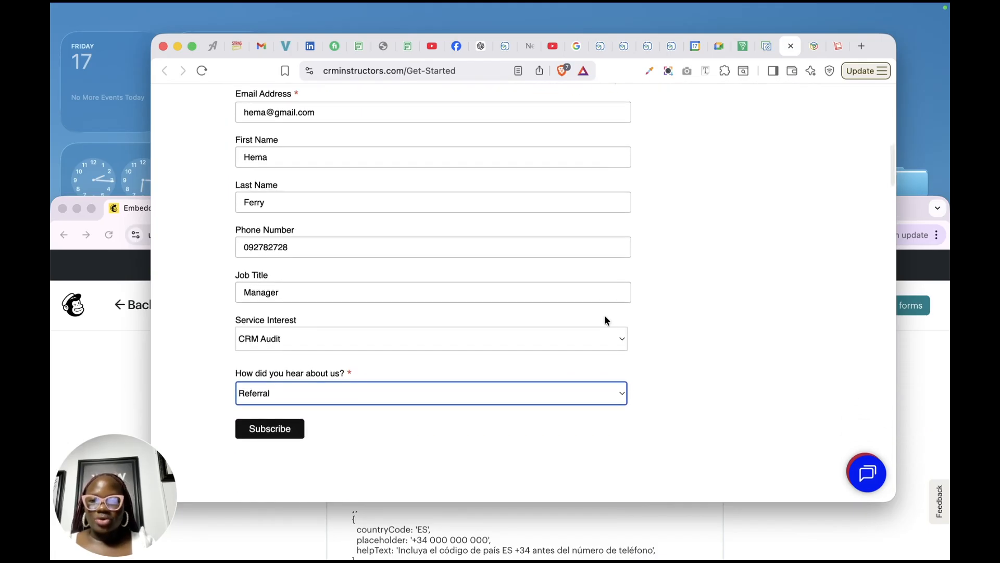
pyautogui.click(267, 438)
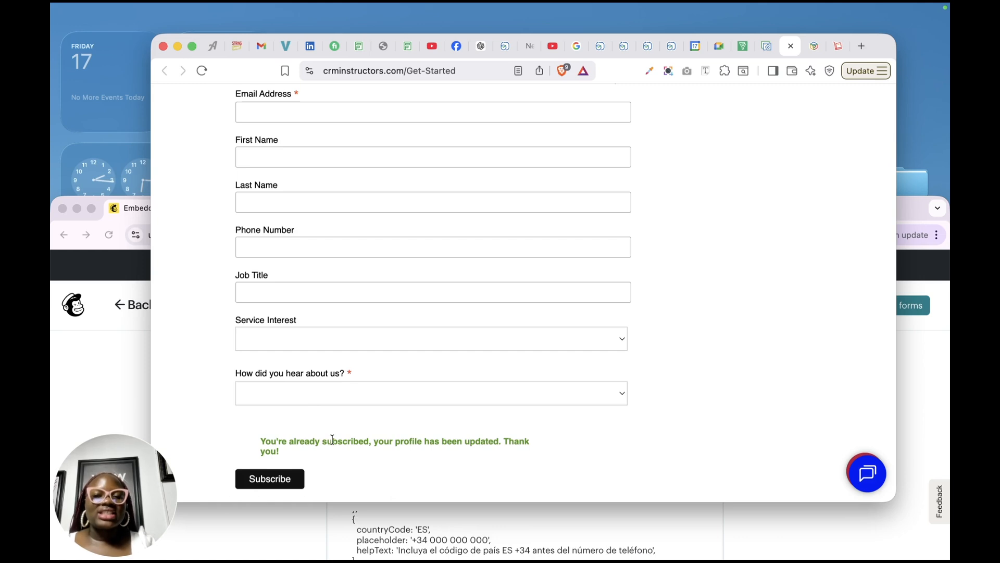
# Maximize Mailchimp, go to All forms, and view the embedded Contact Form's options
pyautogui.click(102, 358)
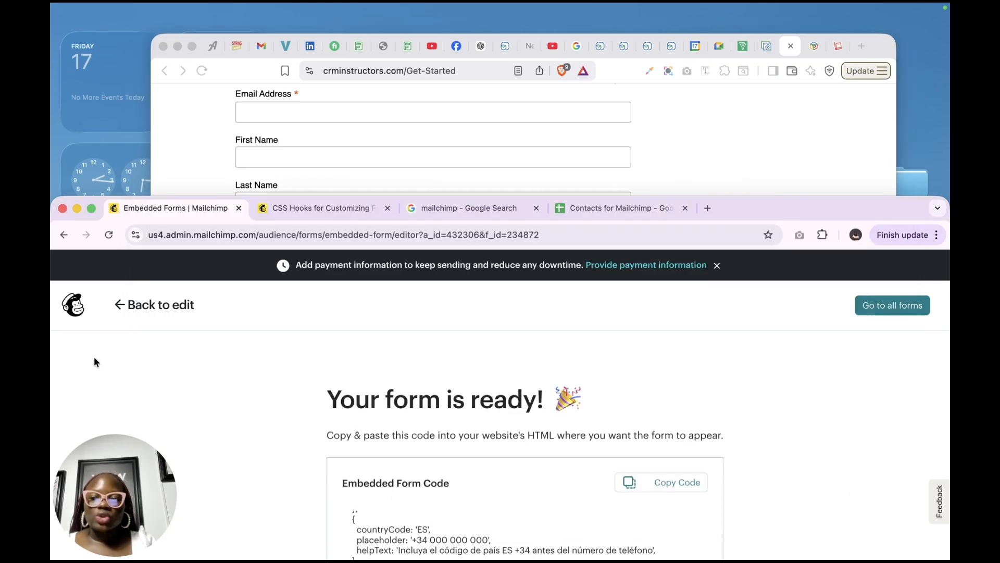
pyautogui.click(89, 205)
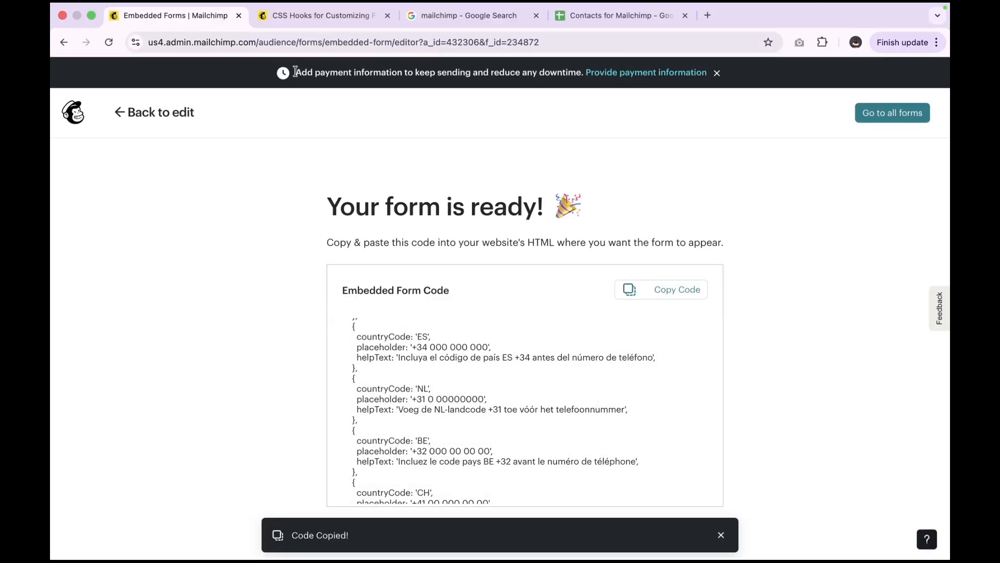
pyautogui.click(880, 113)
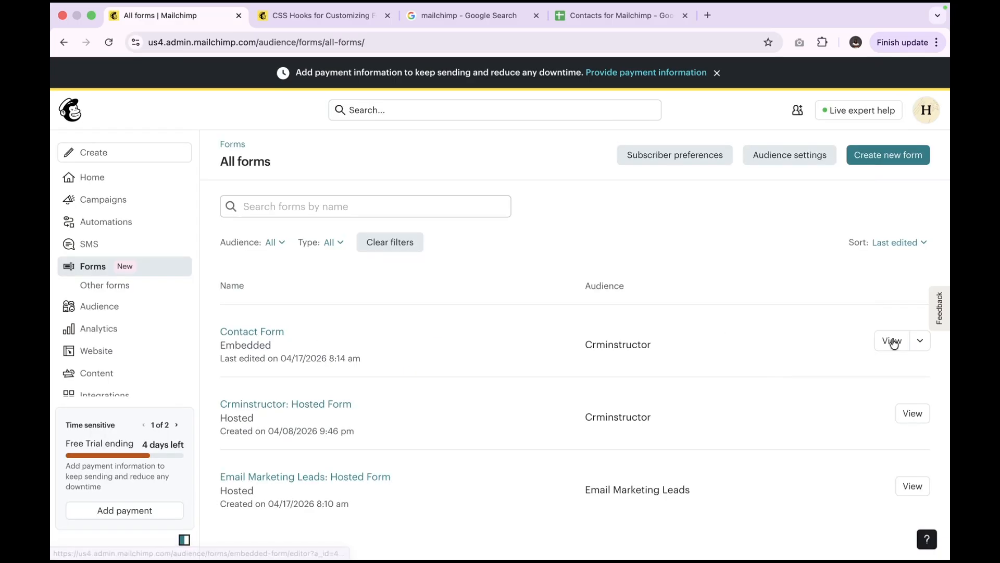
pyautogui.click(921, 342)
pyautogui.click(881, 341)
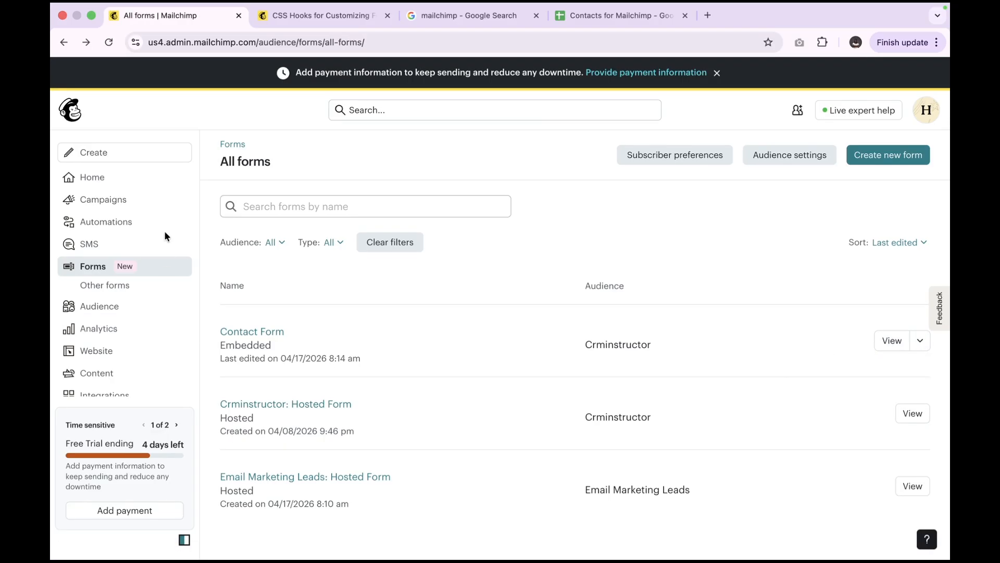
# Find the test contact under Audience and check its fields: Manager, CRM Audit, Referral, Form Data Collected
pyautogui.click(102, 307)
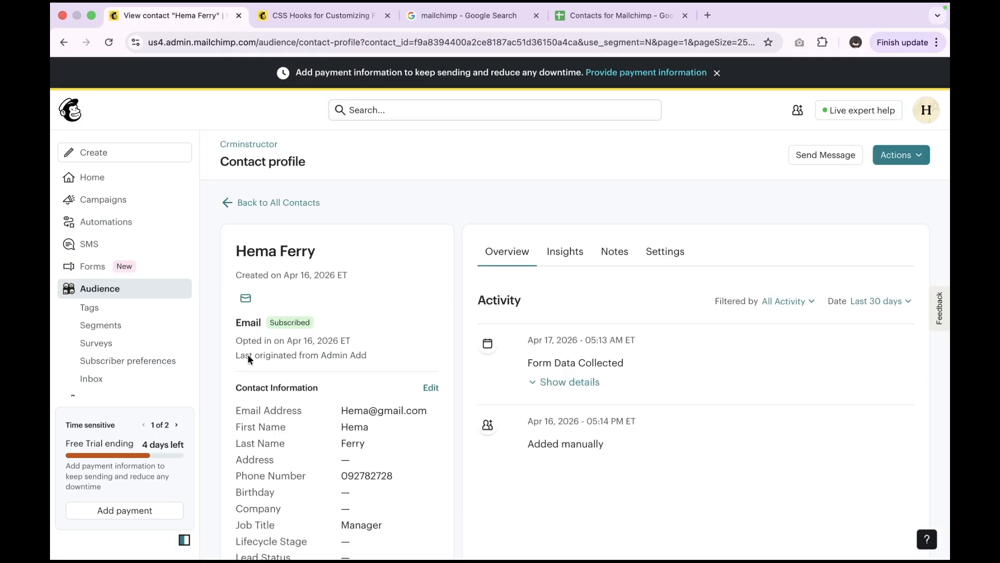
pyautogui.scroll(-3, 374, 374)
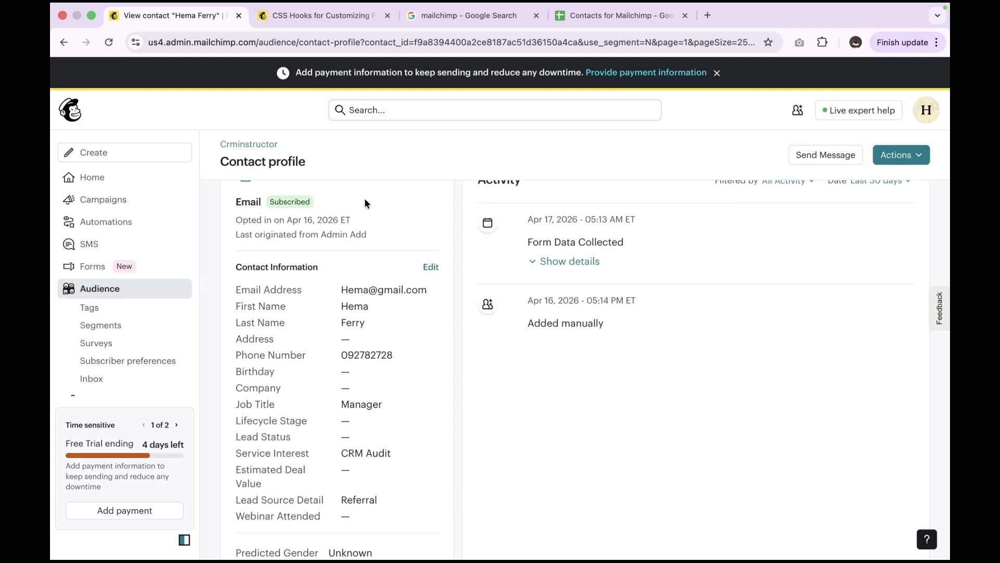
pyautogui.scroll(3, 390, 237)
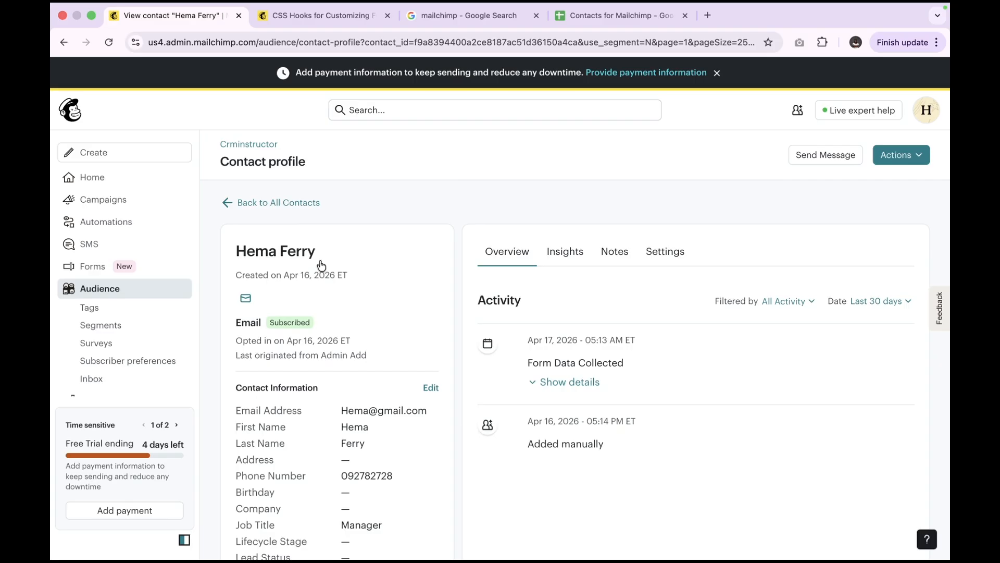
pyautogui.scroll(-5, 394, 352)
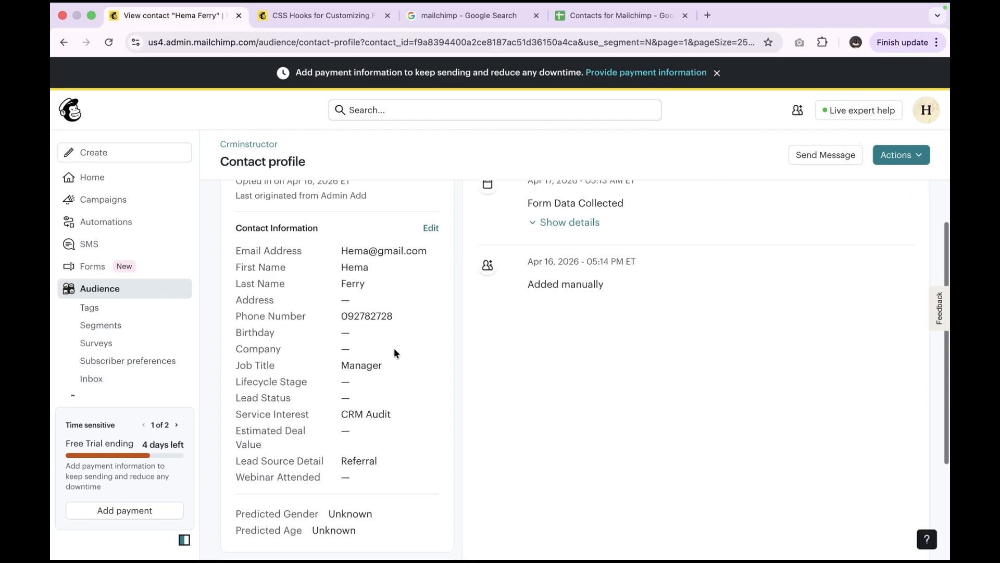
pyautogui.scroll(-1, 394, 349)
pyautogui.scroll(1, 394, 349)
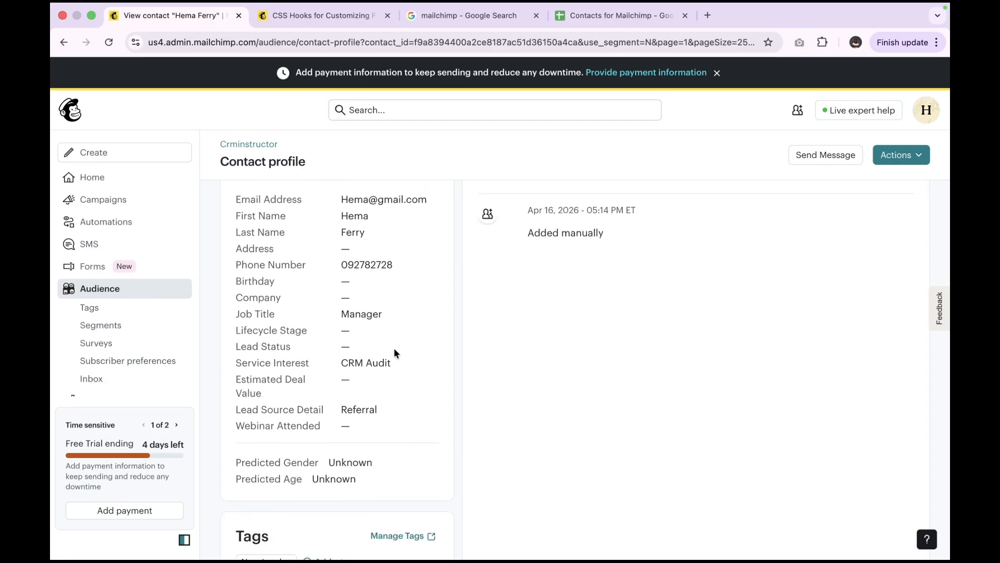
pyautogui.scroll(1, 394, 352)
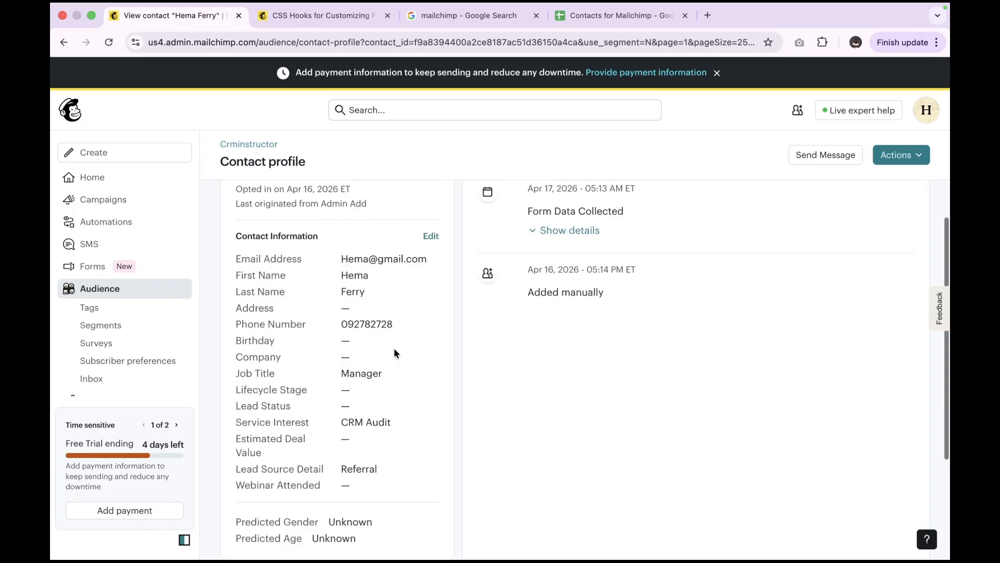
pyautogui.scroll(3, 394, 348)
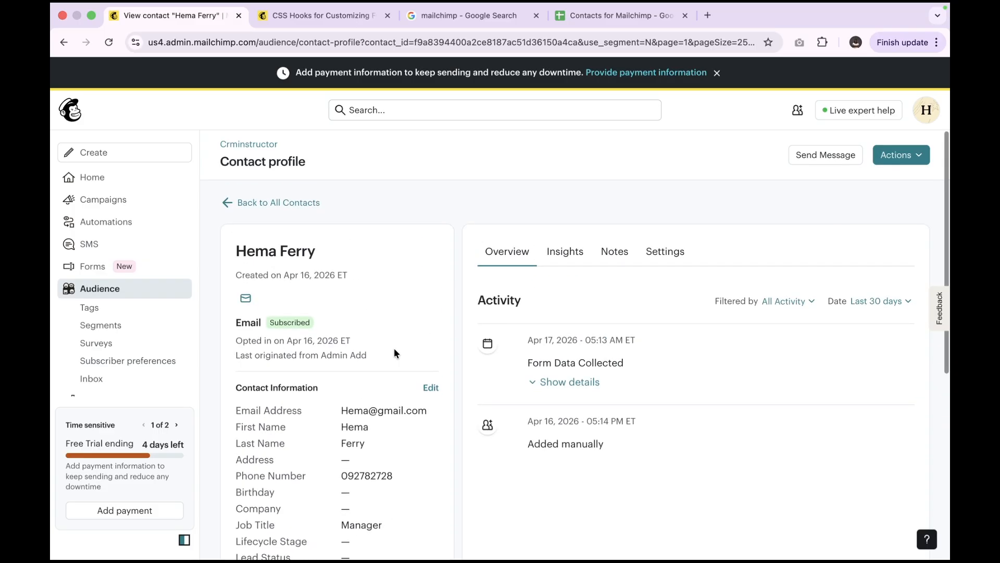